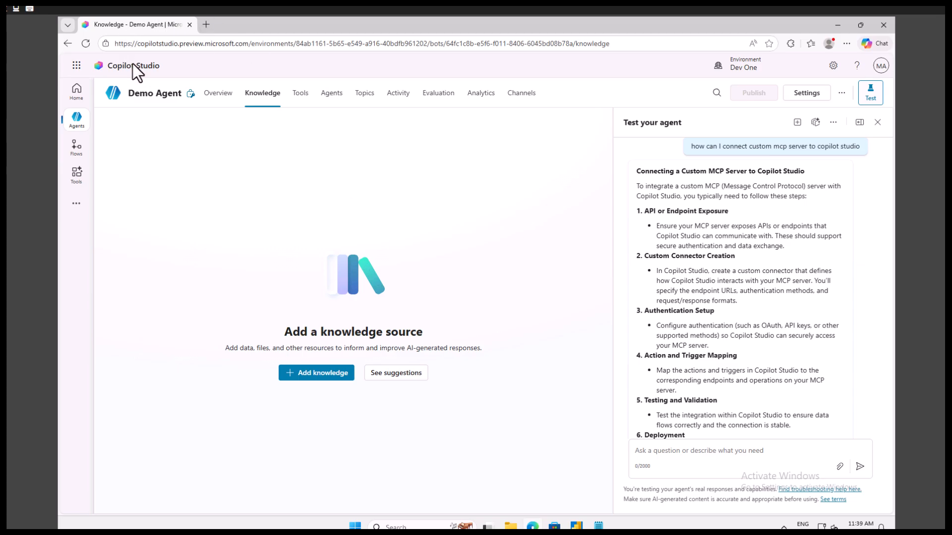
Open make.powerapps.com in a new browser tab and start a new test session for the Demo Agent in Copilot Studio
{"action": "left_click", "coordinate": [205, 26]}
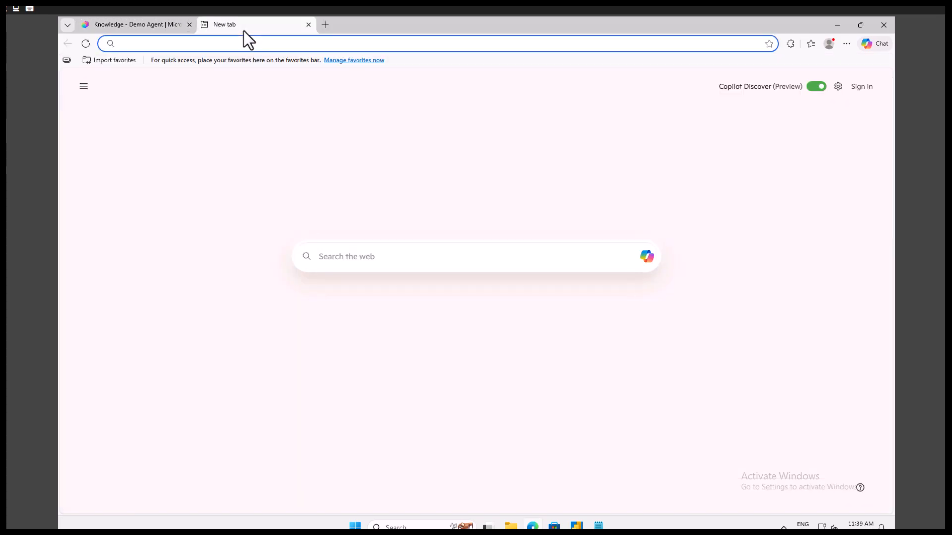
{"action": "type", "text": "make"}
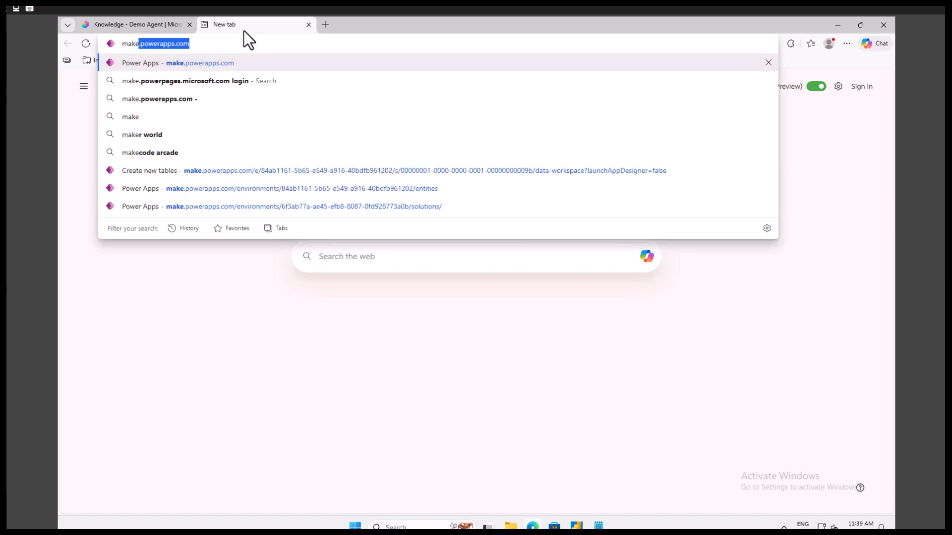
{"action": "key", "text": "Return"}
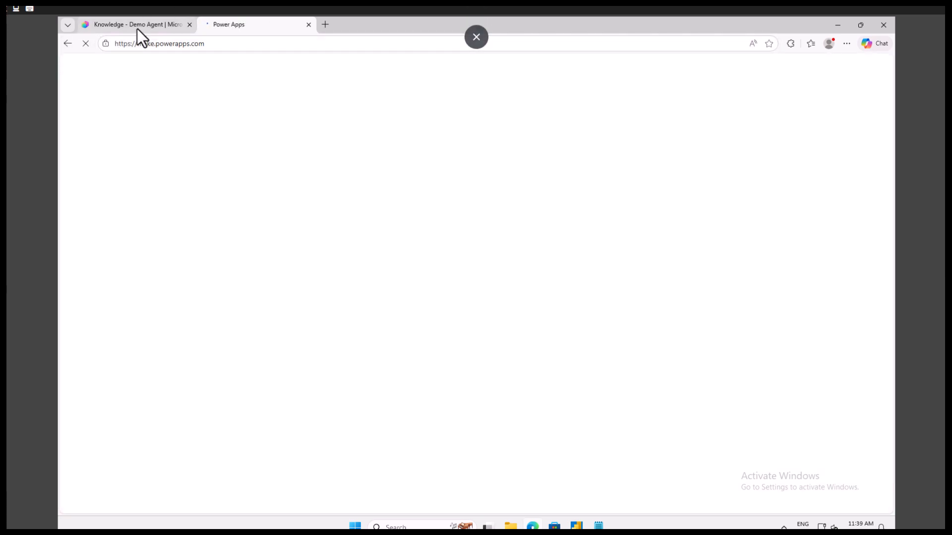
{"action": "left_click", "coordinate": [137, 26]}
{"action": "left_click", "coordinate": [797, 124]}
{"action": "left_click", "coordinate": [254, 26]}
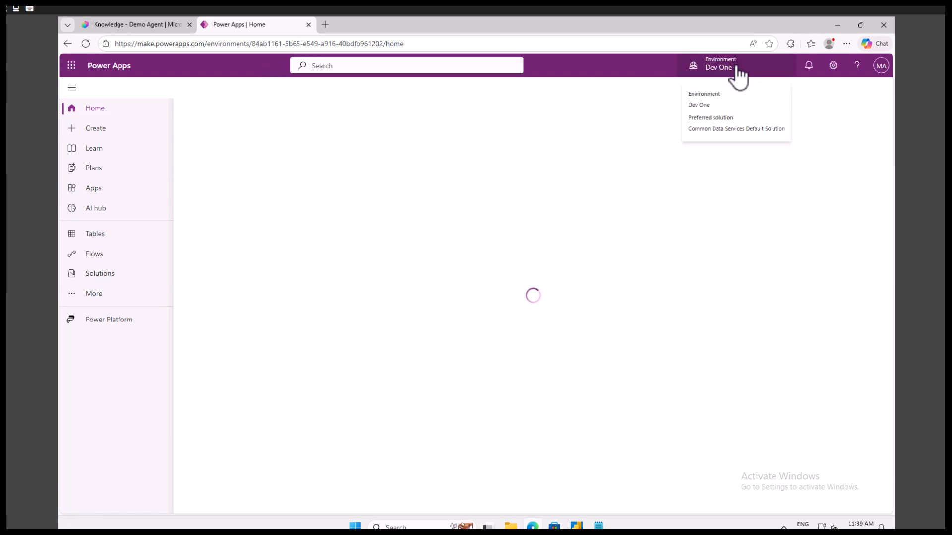
Search all tables in the Dev One environment for "sales" and open the SalesOrder table
{"action": "left_click", "coordinate": [104, 236]}
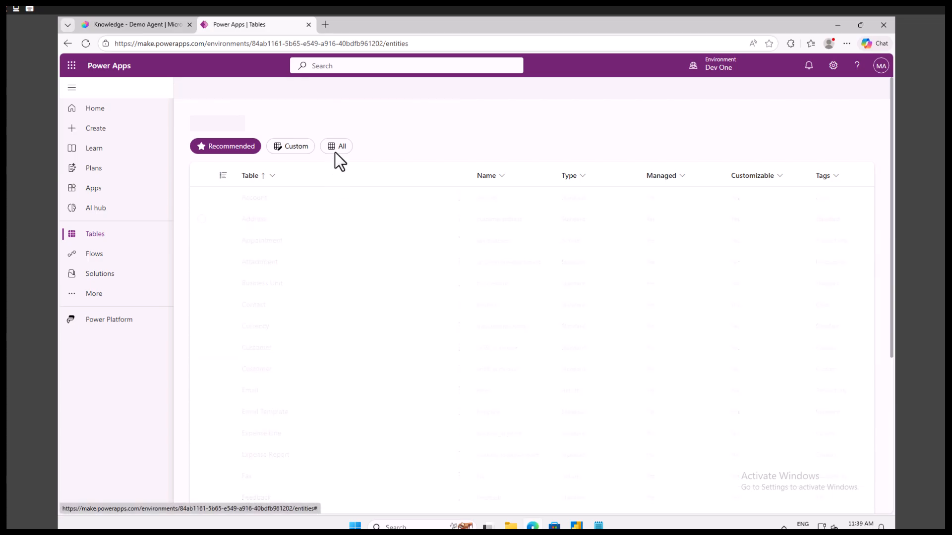
{"action": "left_click", "coordinate": [335, 148]}
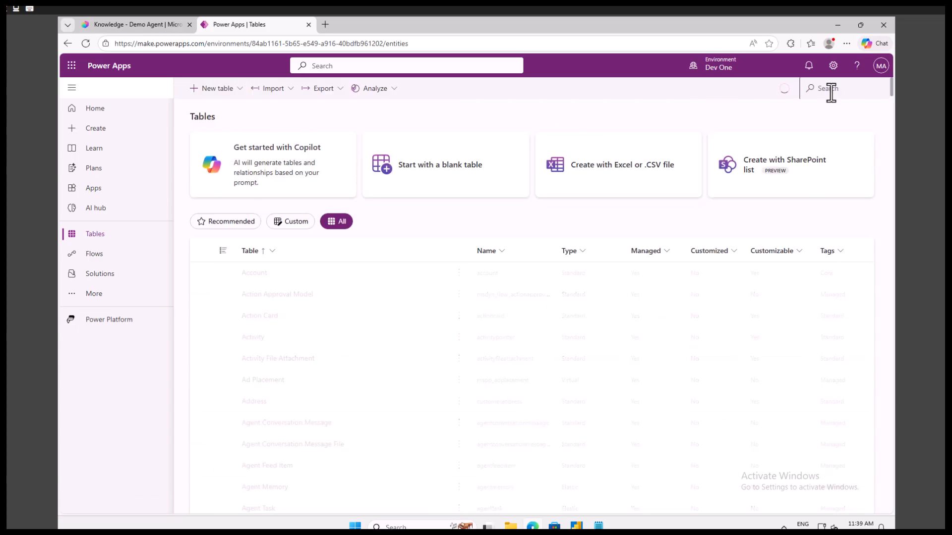
{"action": "left_click", "coordinate": [831, 90]}
{"action": "type", "text": "sales order"}
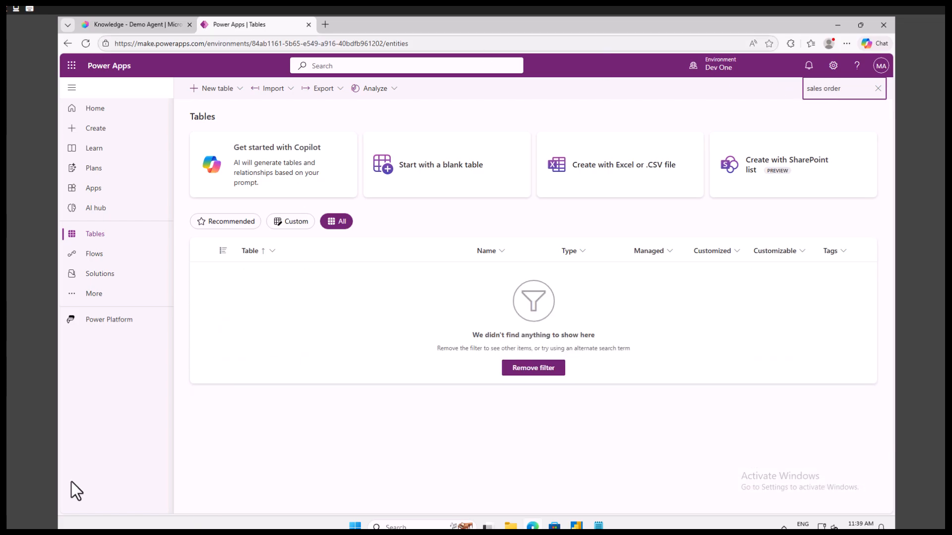
{"action": "key", "text": "BackSpace"}
{"action": "key", "text": "BackSpace"}
{"action": "key", "text": "BackSpace"}
{"action": "key", "text": "BackSpace"}
{"action": "key", "text": "BackSpace"}
{"action": "key", "text": "BackSpace"}
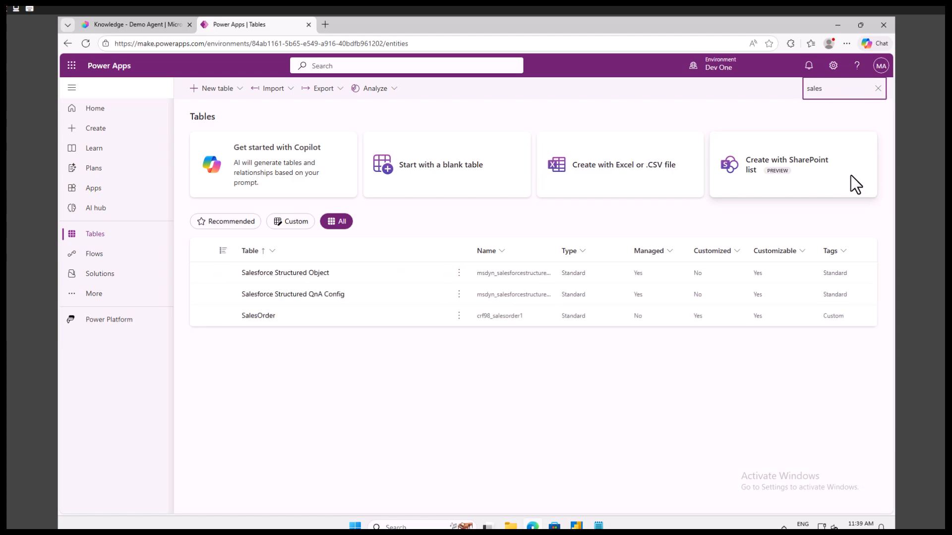
{"action": "left_click", "coordinate": [259, 317]}
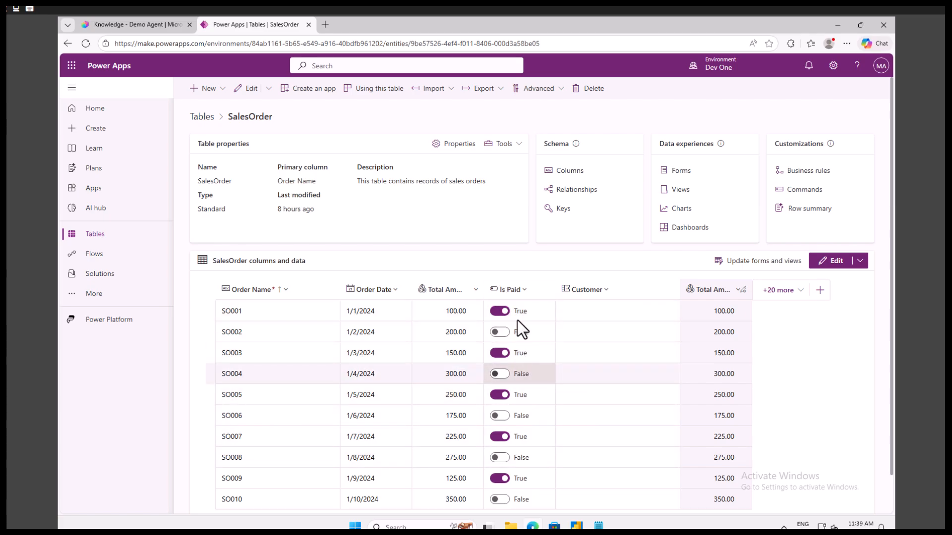
Copy the order name SO007 from its row in the SalesOrder table data
{"action": "scroll", "coordinate": [522, 400], "scroll_direction": "down", "scroll_amount": 1}
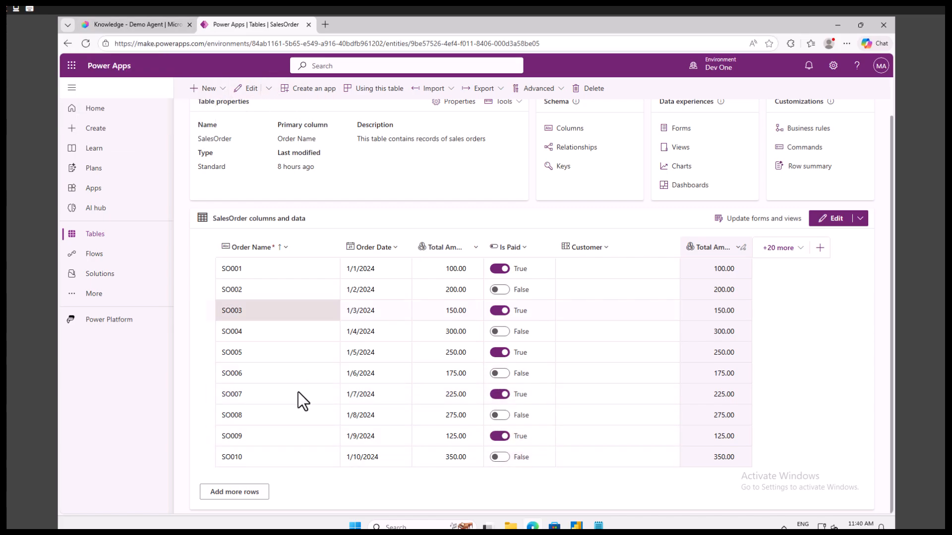
{"action": "left_click", "coordinate": [248, 394]}
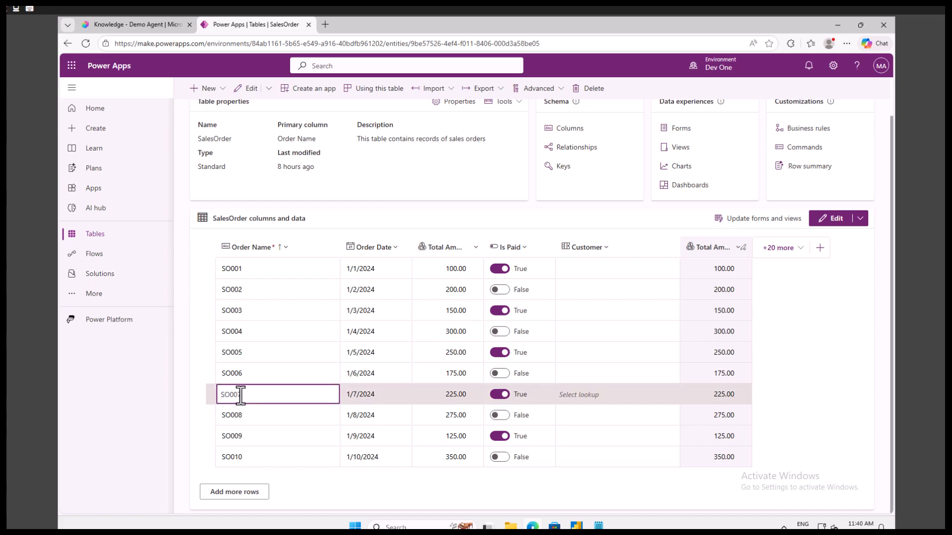
{"action": "left_click_drag", "start_coordinate": [245, 395], "coordinate": [221, 395]}
{"action": "right_click", "coordinate": [226, 394]}
{"action": "left_click", "coordinate": [256, 227]}
Send the Demo Agent test chat the question "Can you please provide me total amount for this sales order SO007"
{"action": "left_click", "coordinate": [133, 28]}
{"action": "left_click", "coordinate": [700, 456]}
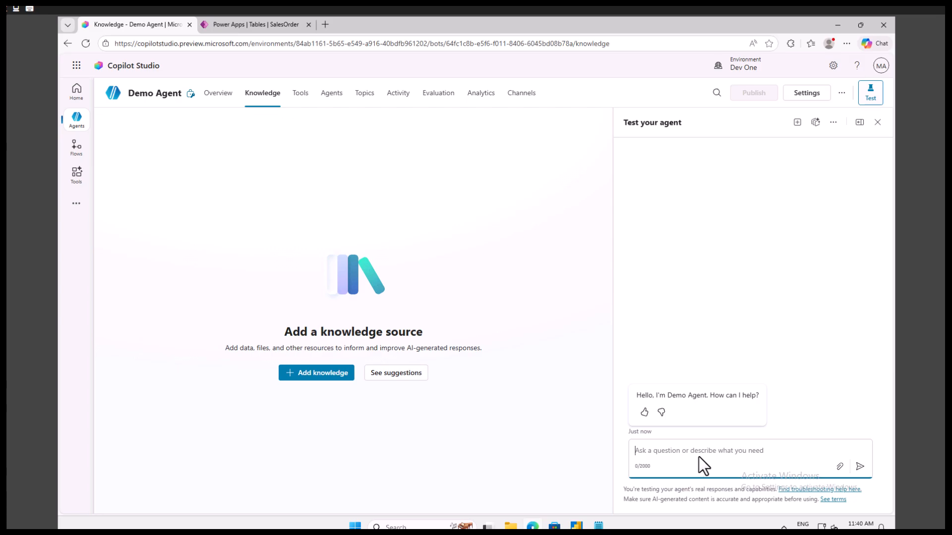
{"action": "type", "text": "Can you please provide me total amout for this sales or"}
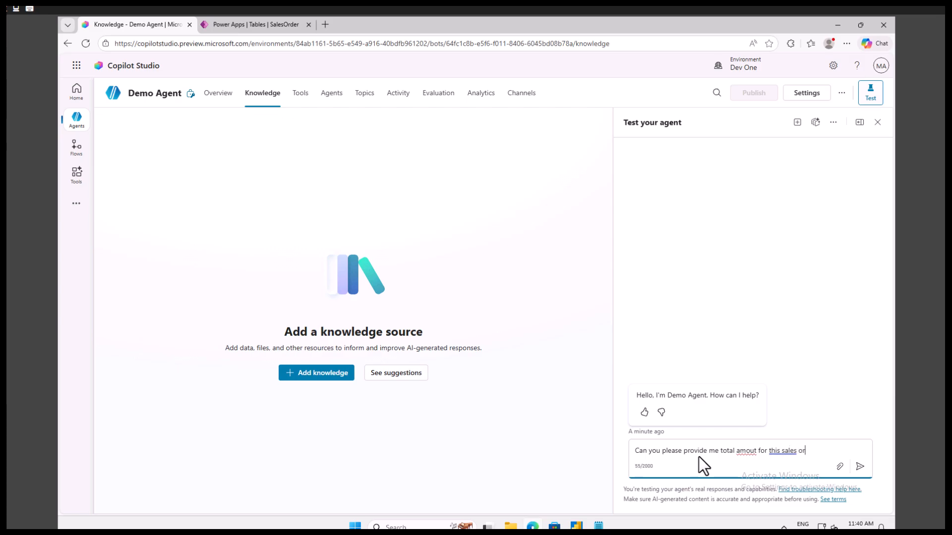
{"action": "type", "text": "der SO007"}
{"action": "left_click", "coordinate": [754, 453]}
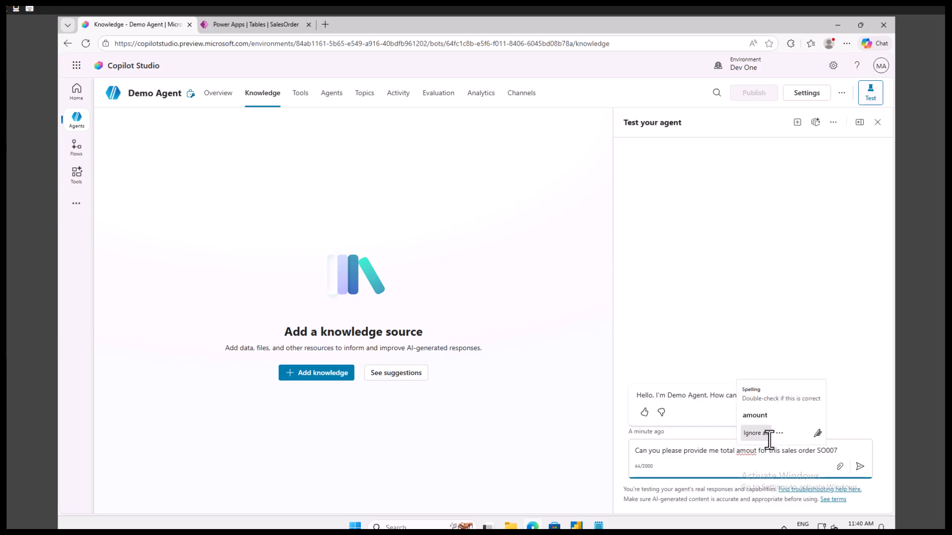
{"action": "type", "text": "n"}
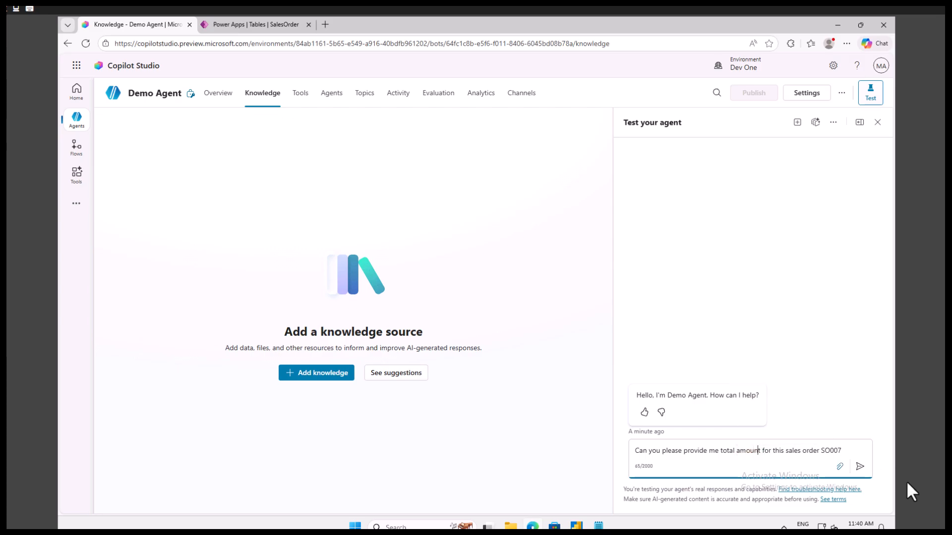
{"action": "left_click", "coordinate": [860, 466]}
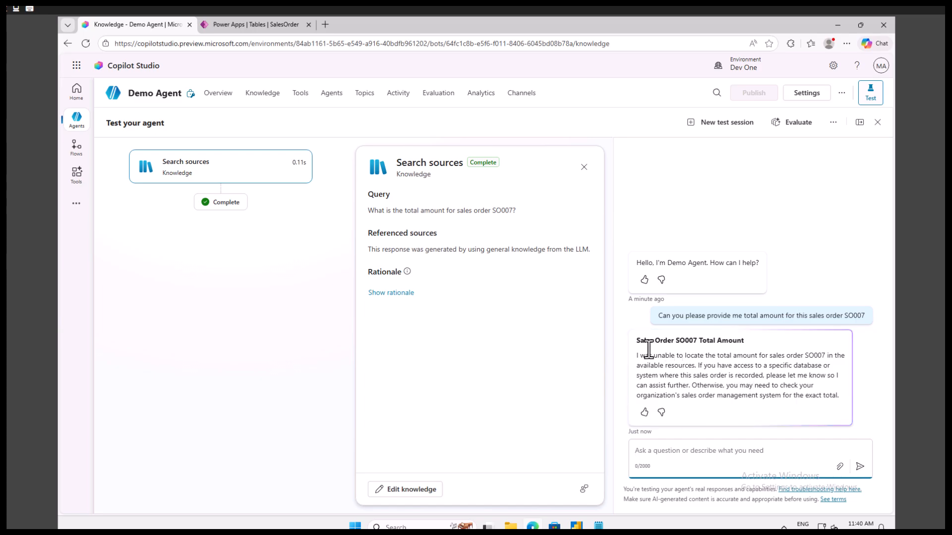
Read the agent's reply about SO007 and compare it with the SalesOrder table in Power Apps
{"action": "left_click_drag", "start_coordinate": [637, 356], "coordinate": [829, 396]}
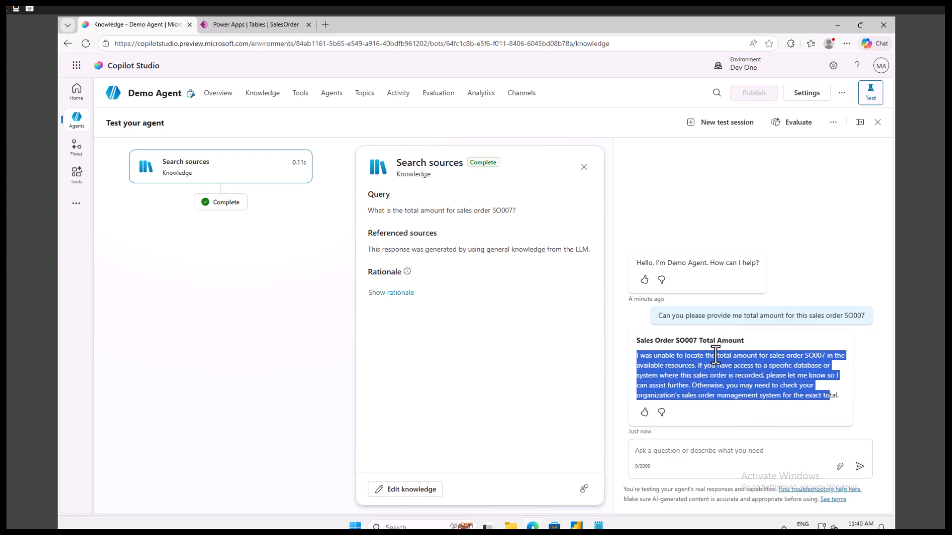
{"action": "left_click", "coordinate": [675, 375]}
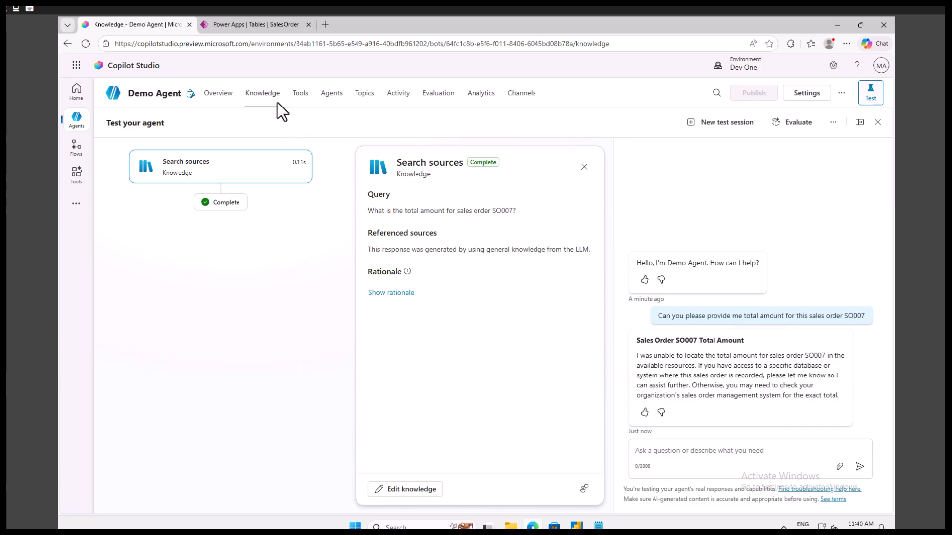
{"action": "left_click", "coordinate": [263, 25]}
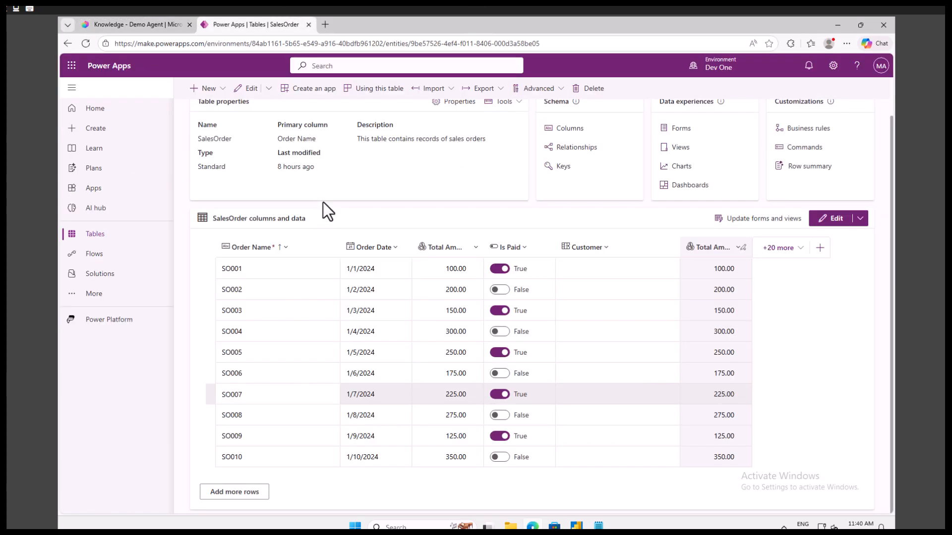
{"action": "left_click", "coordinate": [138, 25]}
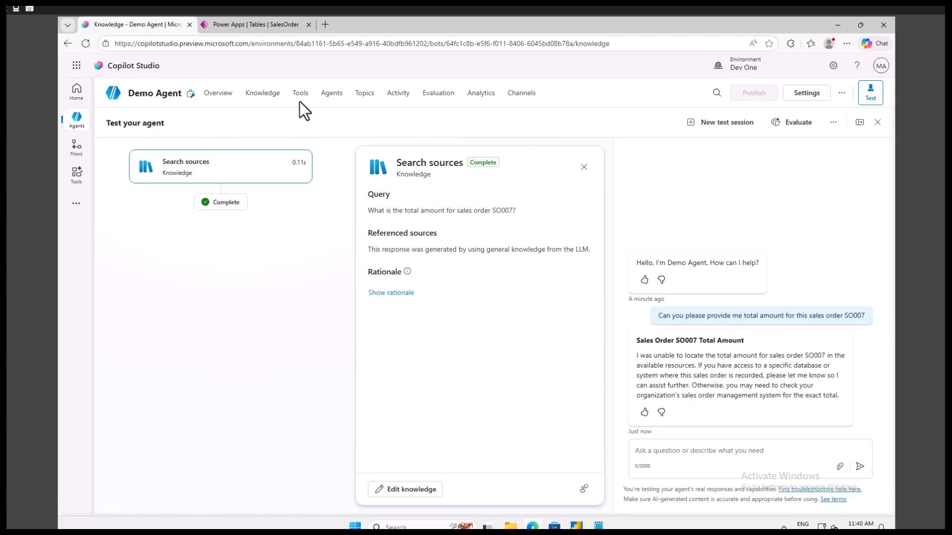
Start adding a knowledge source to the Demo Agent and choose Dataverse as its type
{"action": "left_click", "coordinate": [274, 97]}
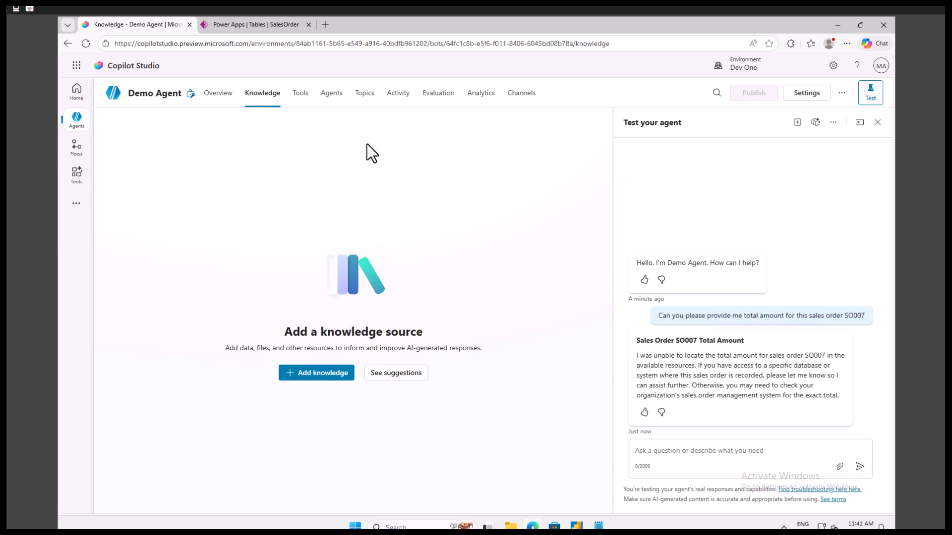
{"action": "left_click", "coordinate": [314, 377]}
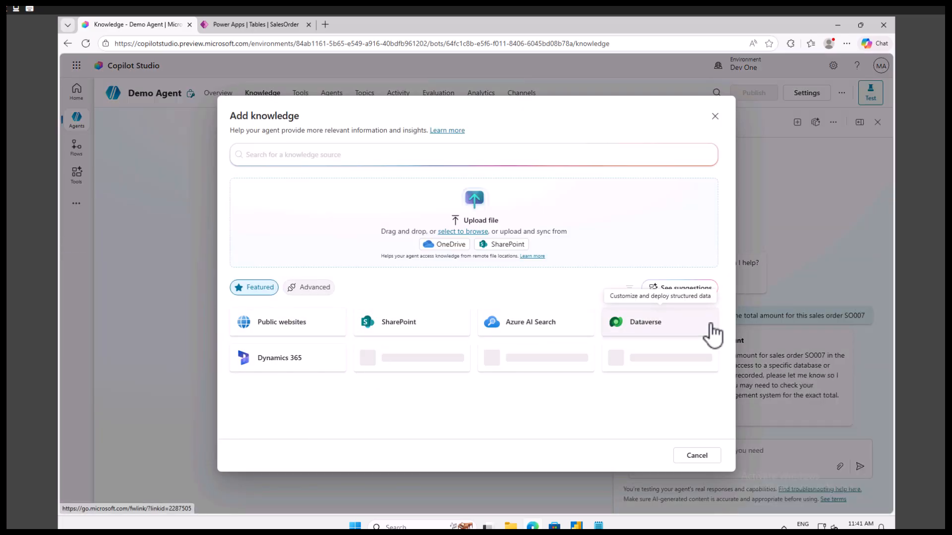
{"action": "left_click", "coordinate": [644, 328]}
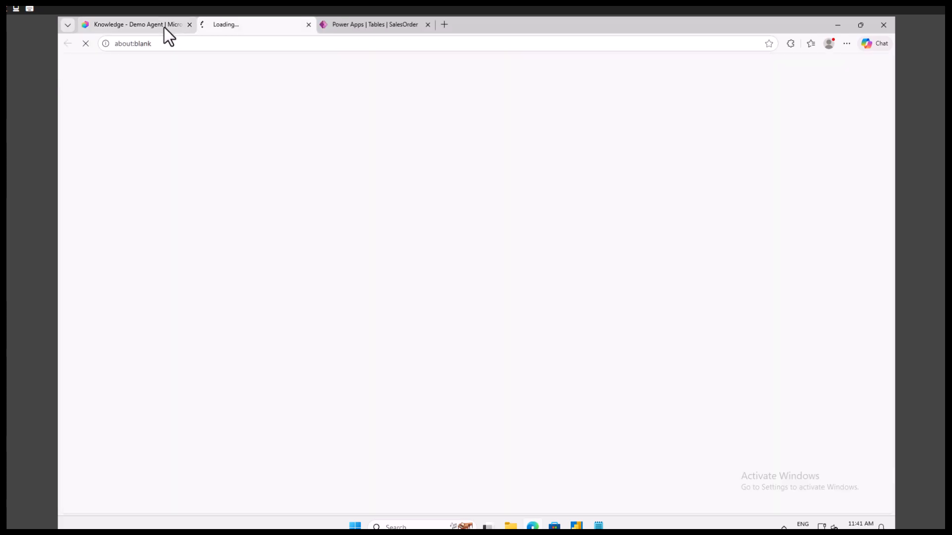
{"action": "left_click", "coordinate": [164, 27]}
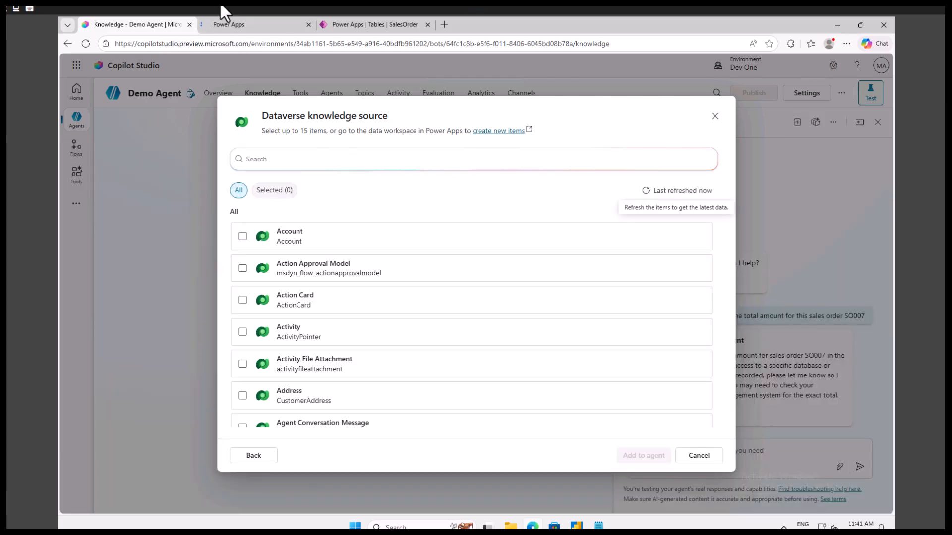
{"action": "left_click", "coordinate": [233, 25]}
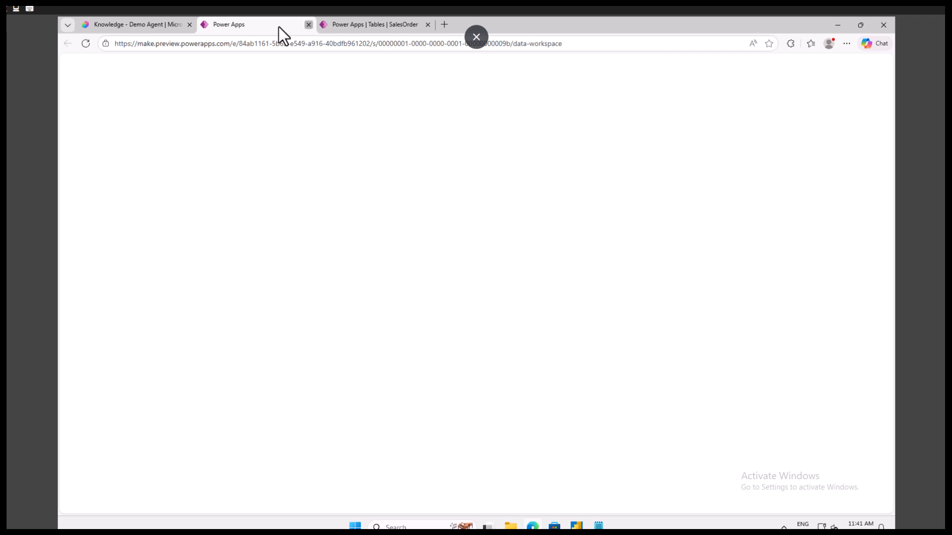
{"action": "left_click", "coordinate": [308, 24]}
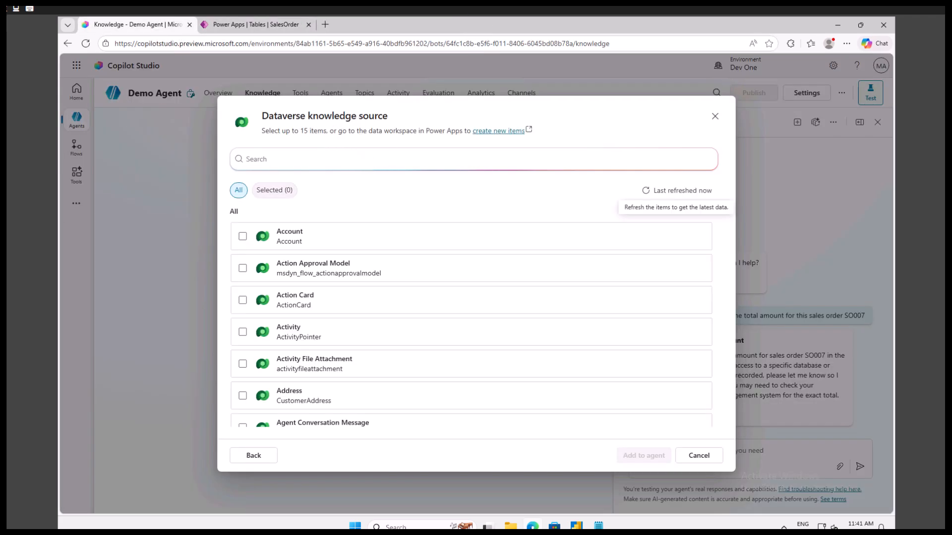
Search the Dataverse knowledge sources for "Salesorder" and check the SalesOrder table's schema name in its Power Apps advanced properties
{"action": "left_click", "coordinate": [270, 160]}
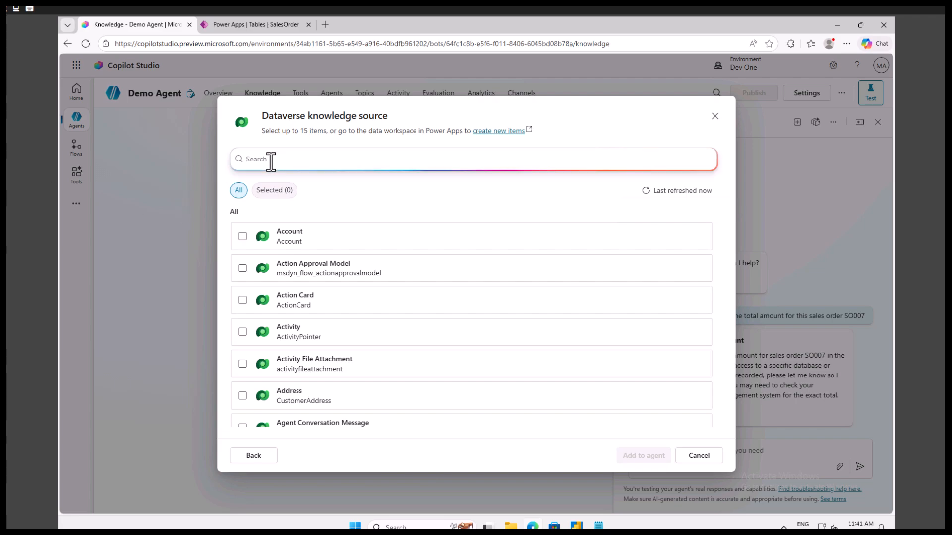
{"action": "type", "text": "Salesorder"}
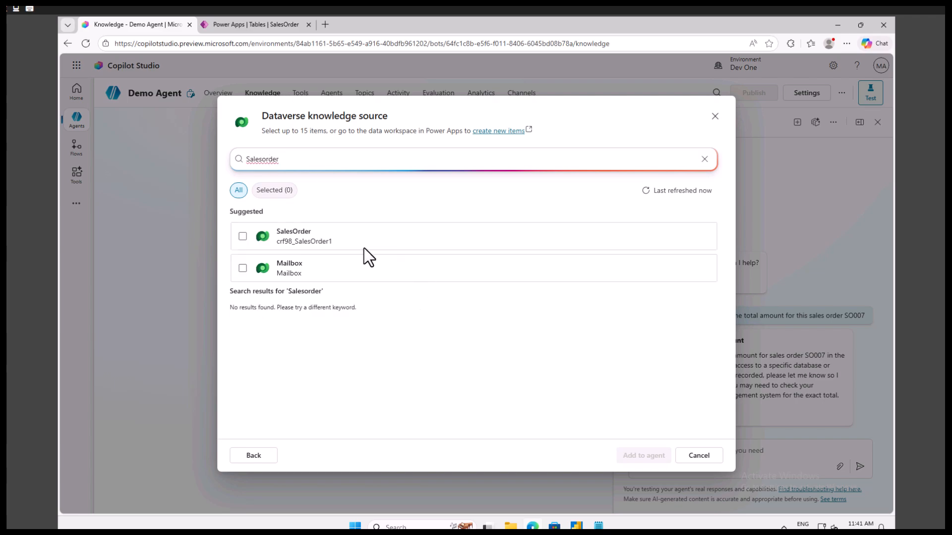
{"action": "left_click", "coordinate": [255, 24]}
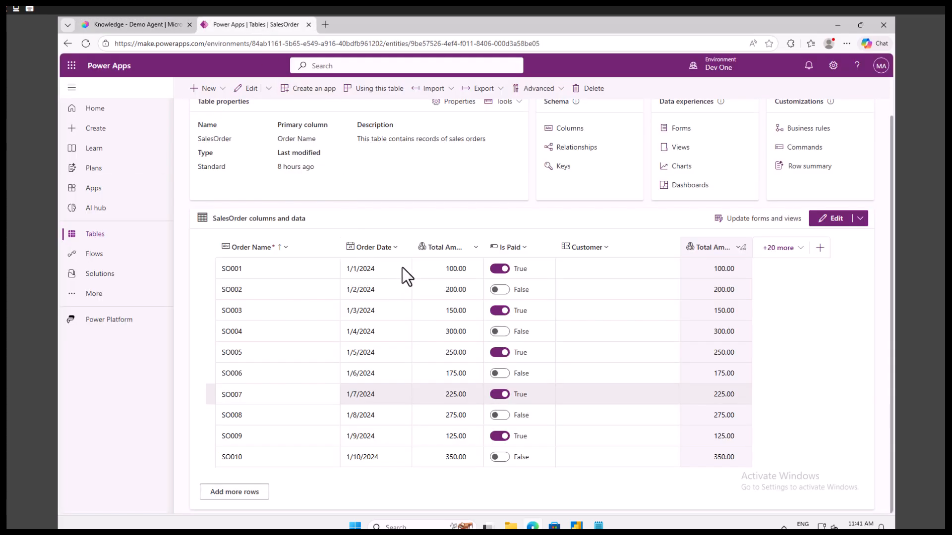
{"action": "scroll", "coordinate": [412, 255], "scroll_direction": "up", "scroll_amount": 1}
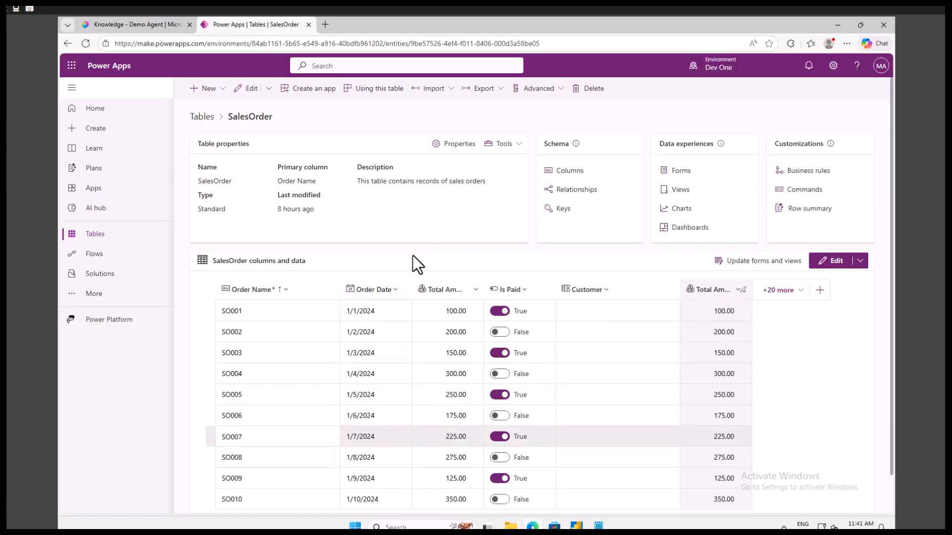
{"action": "left_click", "coordinate": [459, 144]}
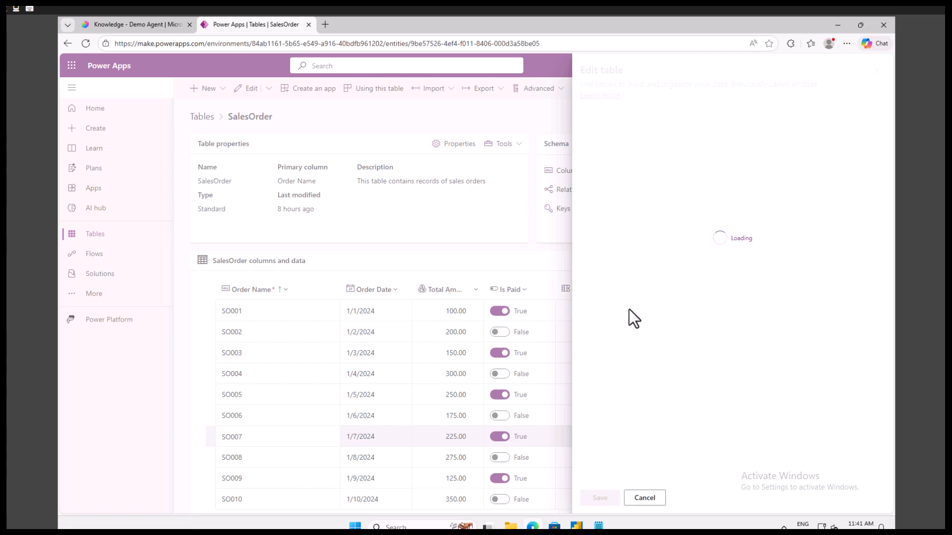
{"action": "left_click", "coordinate": [615, 287]}
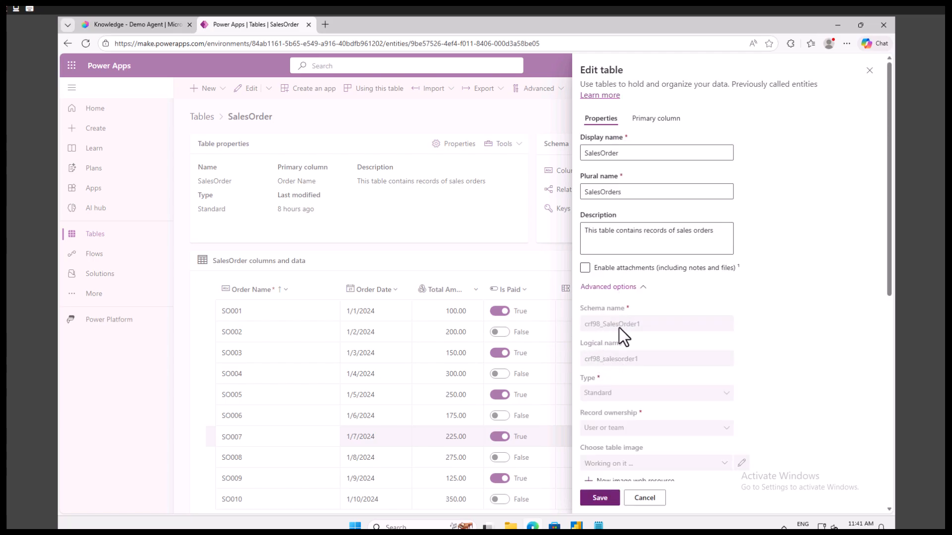
{"action": "left_click", "coordinate": [139, 25]}
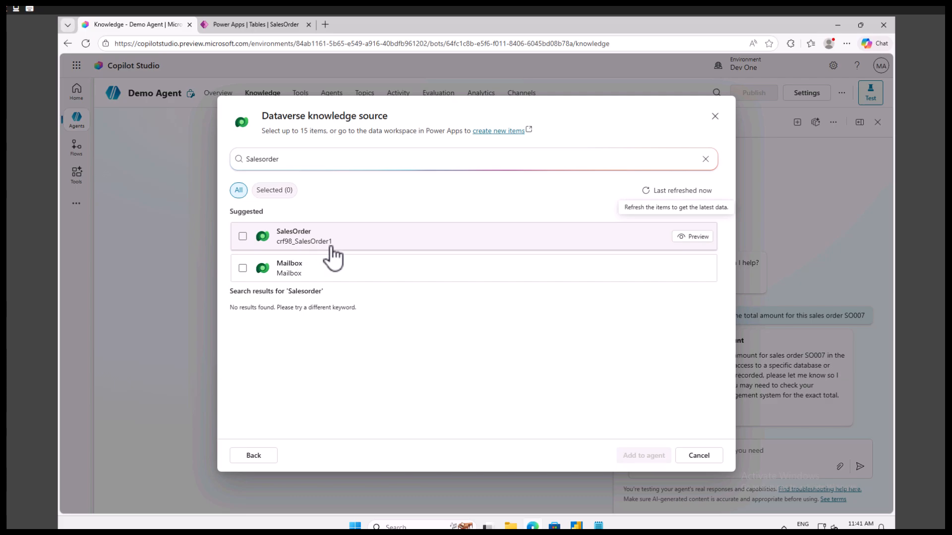
Preview the SalesOrder knowledge source's records, look across its columns, and return to the Dataverse table list
{"action": "left_click", "coordinate": [694, 236]}
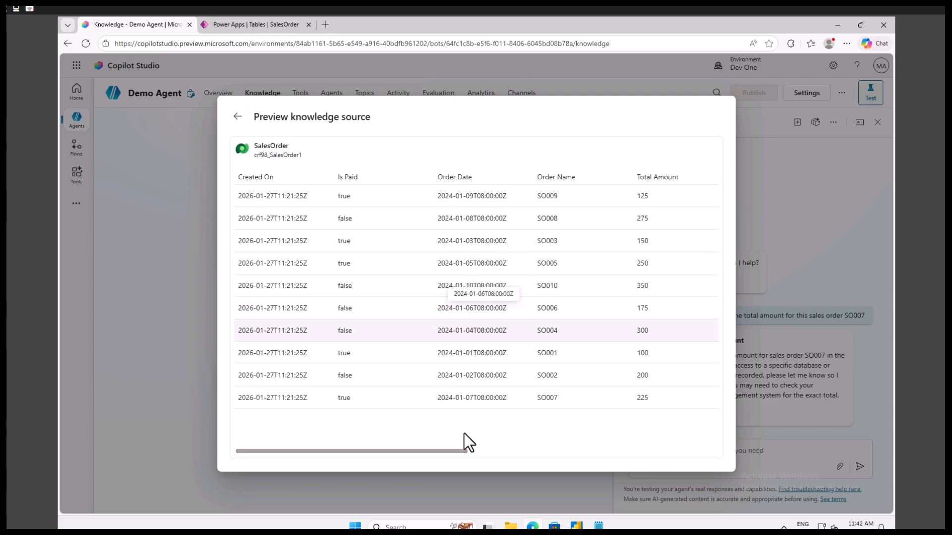
{"action": "left_click_drag", "start_coordinate": [400, 463], "coordinate": [539, 462]}
{"action": "left_click", "coordinate": [451, 439]}
{"action": "left_click_drag", "start_coordinate": [445, 452], "coordinate": [348, 441]}
{"action": "left_click", "coordinate": [237, 117]}
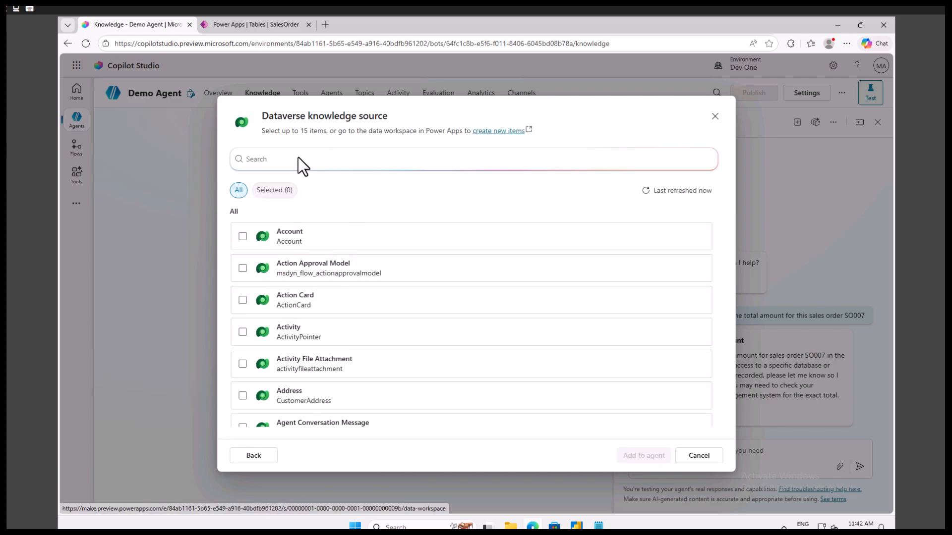
Search the Dataverse tables for "salesorder", select the SalesOrder table (crf98_SalesOrder1) and add it to the agent
{"action": "left_click", "coordinate": [300, 159]}
{"action": "type", "text": "salesorder"}
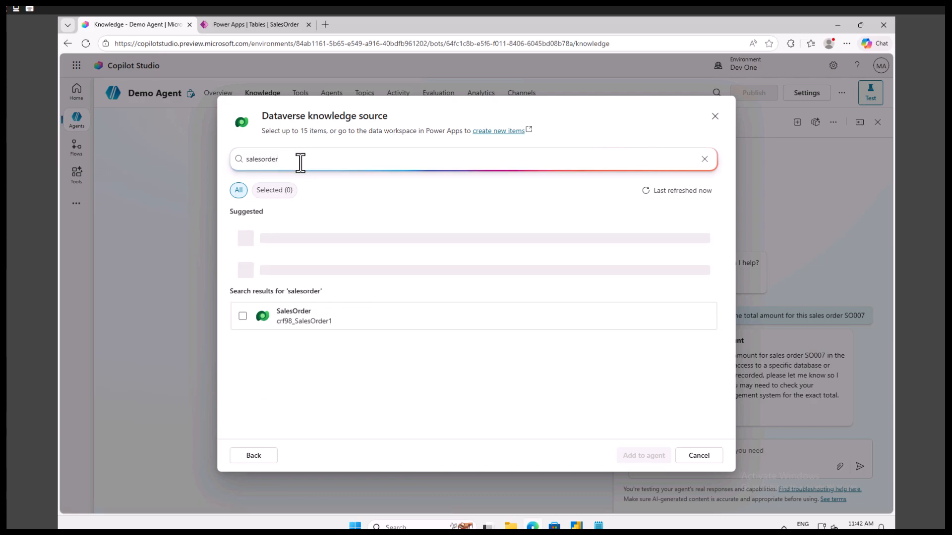
{"action": "left_click", "coordinate": [242, 236]}
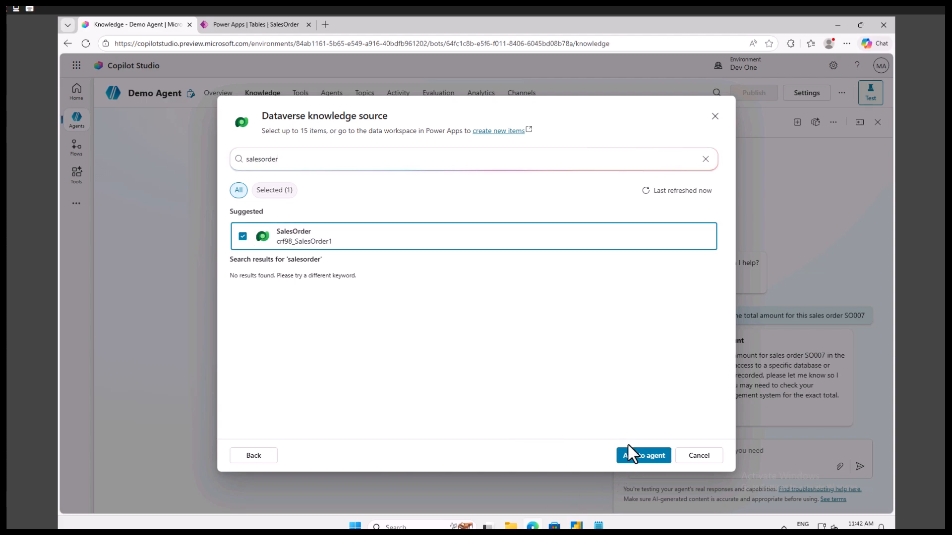
{"action": "left_click", "coordinate": [643, 456]}
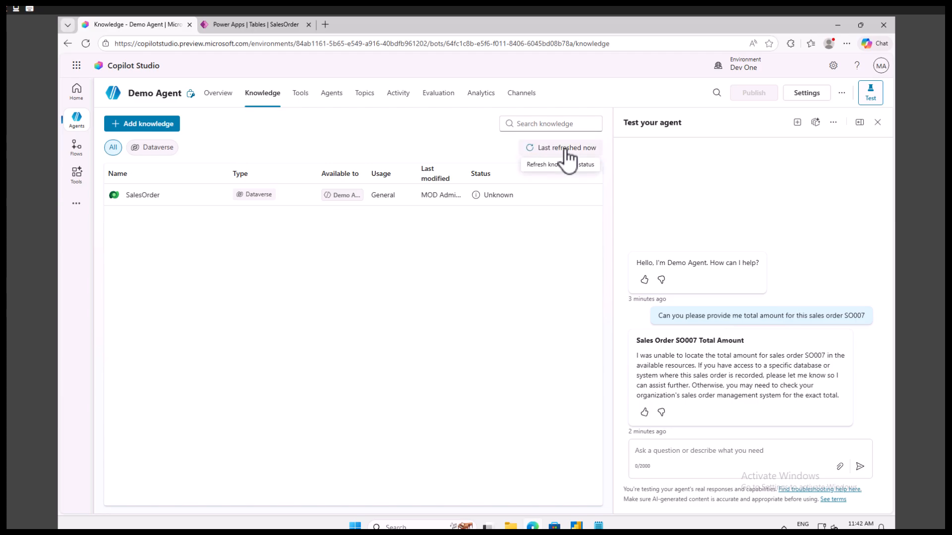
Check the SalesOrder source's status on the agent's overview and open its knowledge source details
{"action": "left_click", "coordinate": [224, 93]}
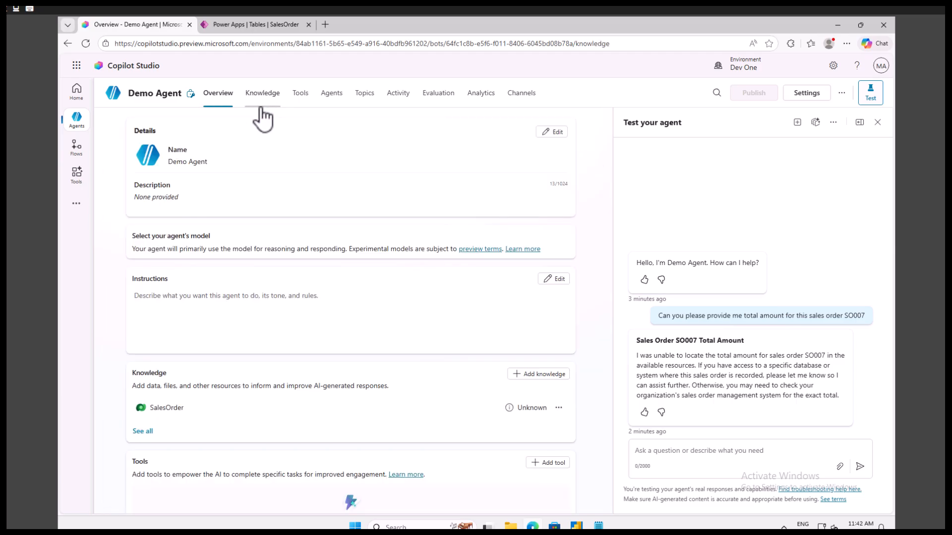
{"action": "left_click", "coordinate": [262, 94]}
{"action": "left_click", "coordinate": [217, 96]}
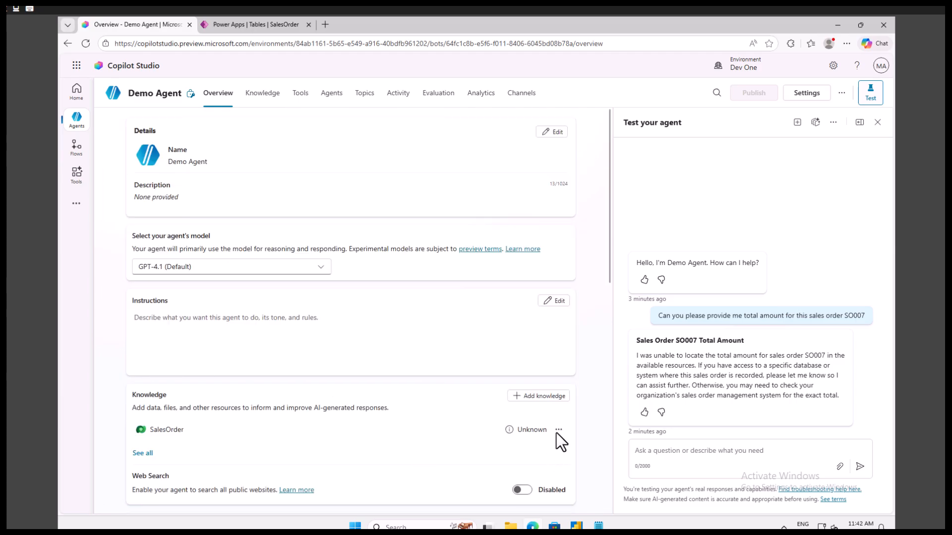
{"action": "left_click", "coordinate": [559, 430]}
{"action": "left_click", "coordinate": [573, 447]}
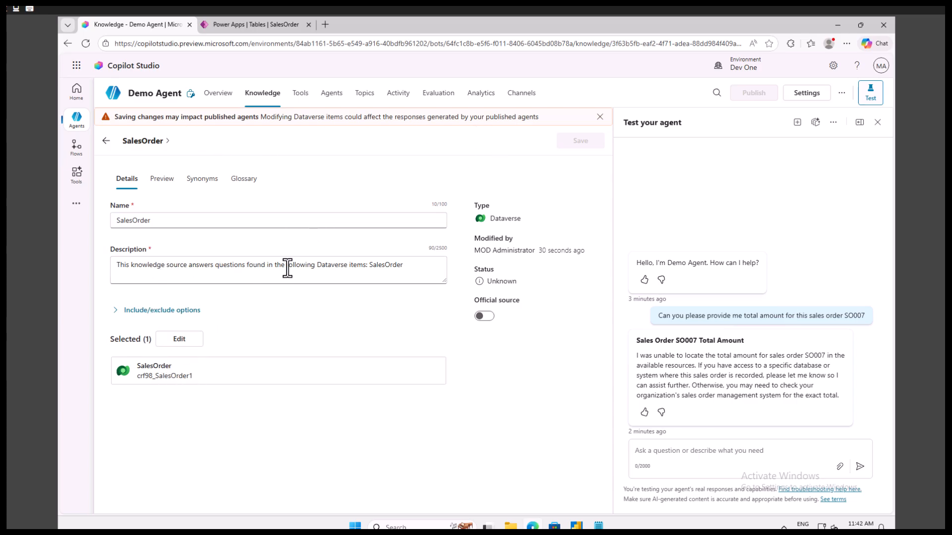
Look at the SalesOrder source's description, return to the knowledge list and reload the page to refresh the status
{"action": "left_click", "coordinate": [404, 268]}
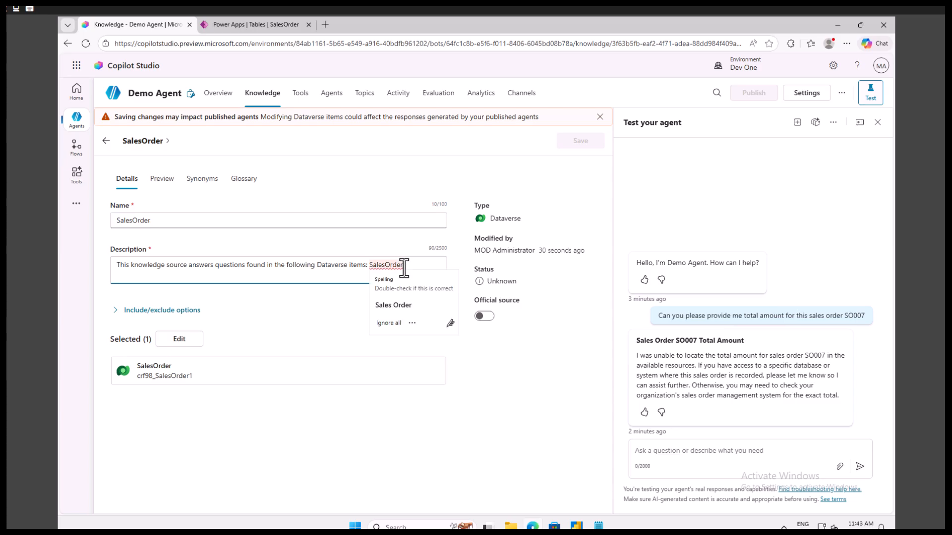
{"action": "left_click", "coordinate": [105, 141]}
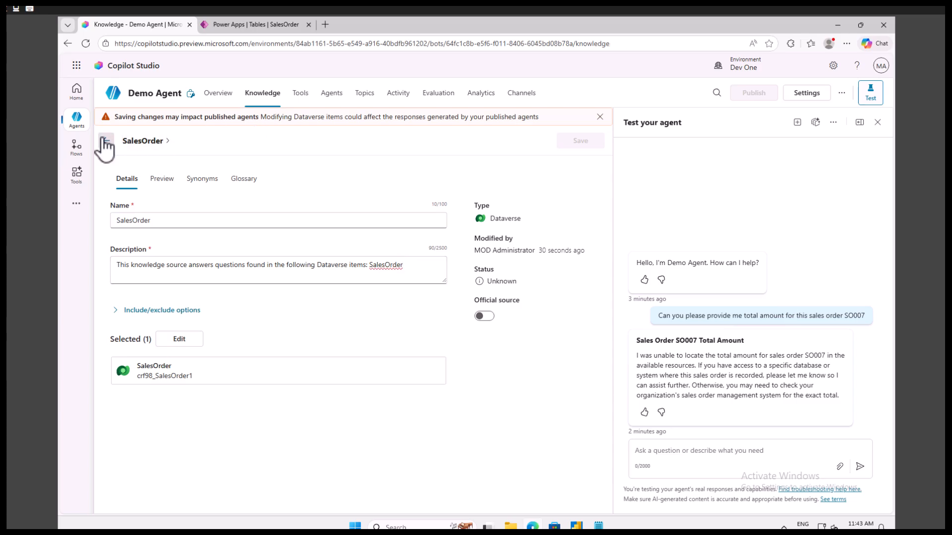
{"action": "left_click", "coordinate": [86, 41]}
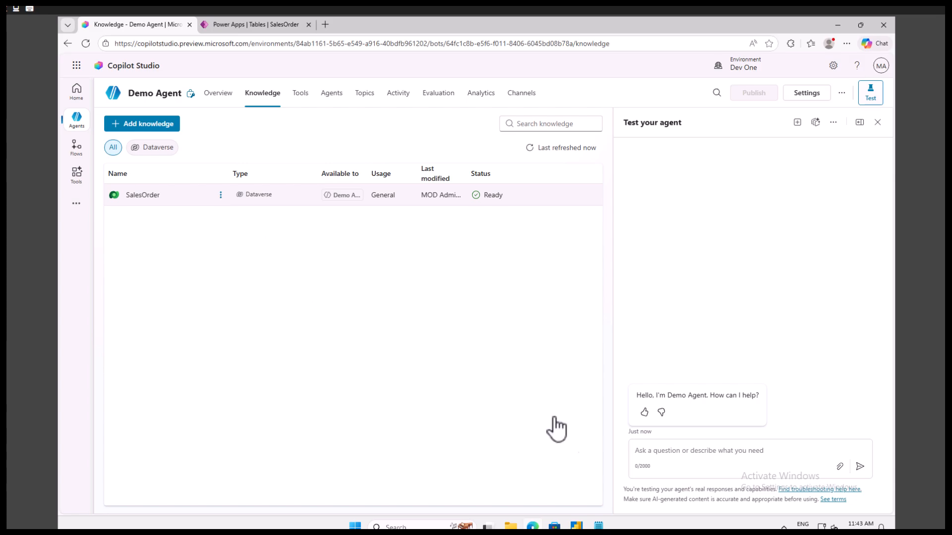
Ask the Demo Agent in the test chat for the total amount of the same sales order it was asked about before
{"action": "left_click", "coordinate": [677, 452]}
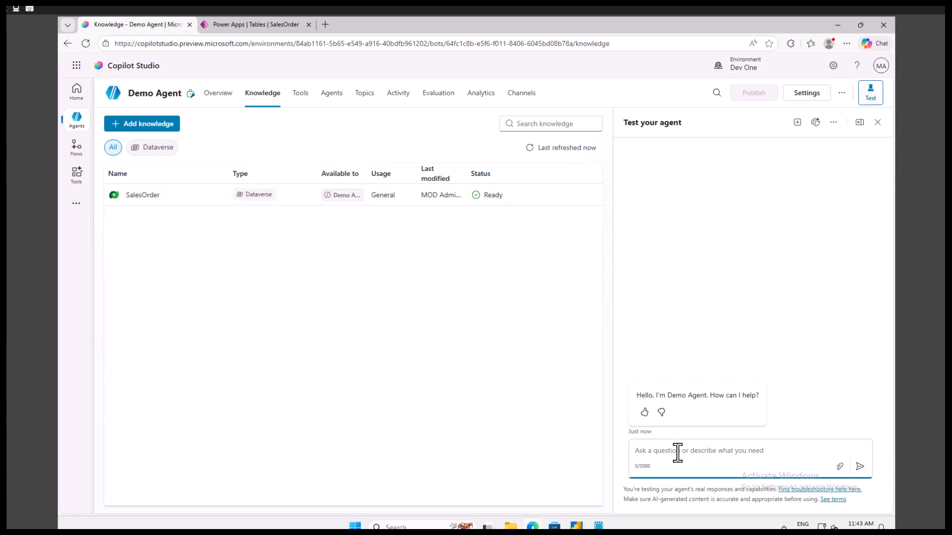
{"action": "type", "text": "CAn y"}
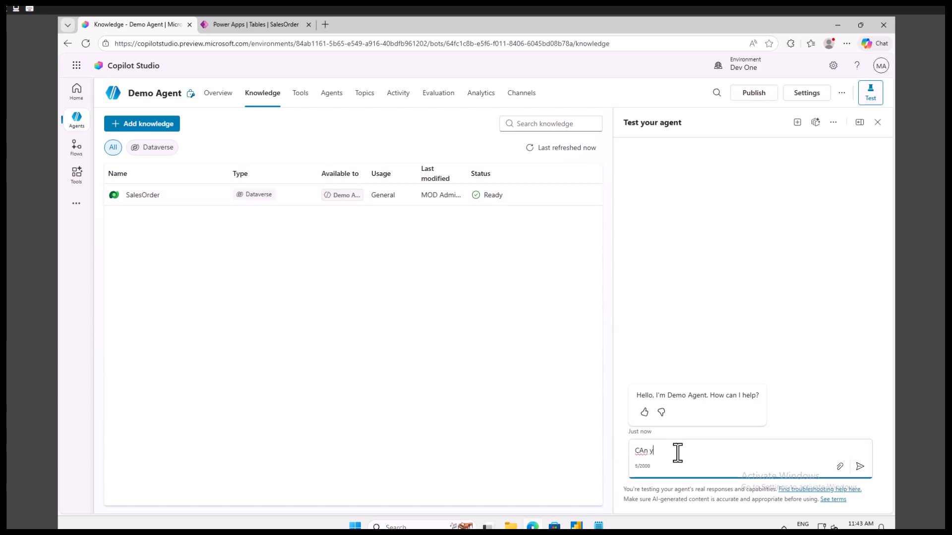
{"action": "key", "text": "ctrl+a"}
{"action": "type", "text": "Can you please giev"}
{"action": "key", "text": "BackSpace"}
{"action": "key", "text": "BackSpace"}
{"action": "key", "text": "BackSpace"}
{"action": "type", "text": "ve me total amout"}
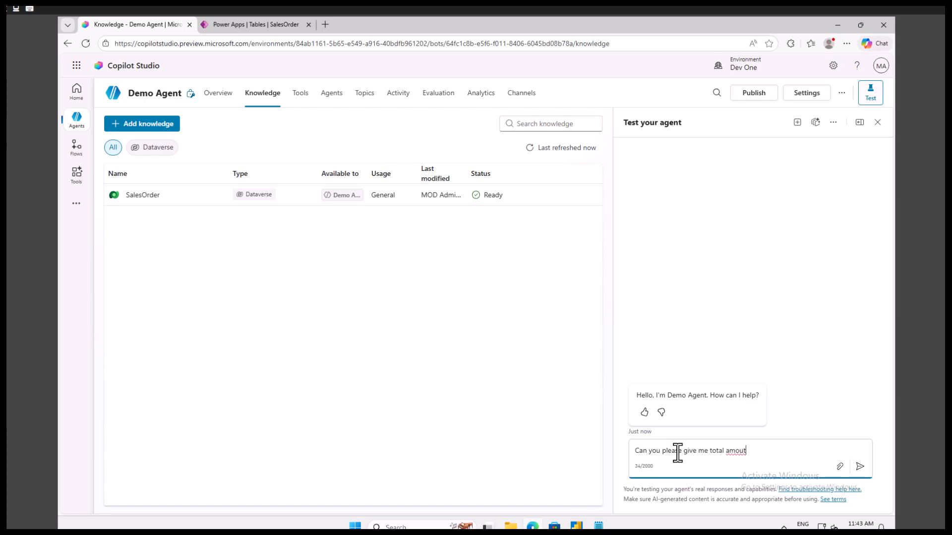
{"action": "key", "text": "BackSpace"}
{"action": "type", "text": "nt for sales order SO007"}
{"action": "key", "text": "Return"}
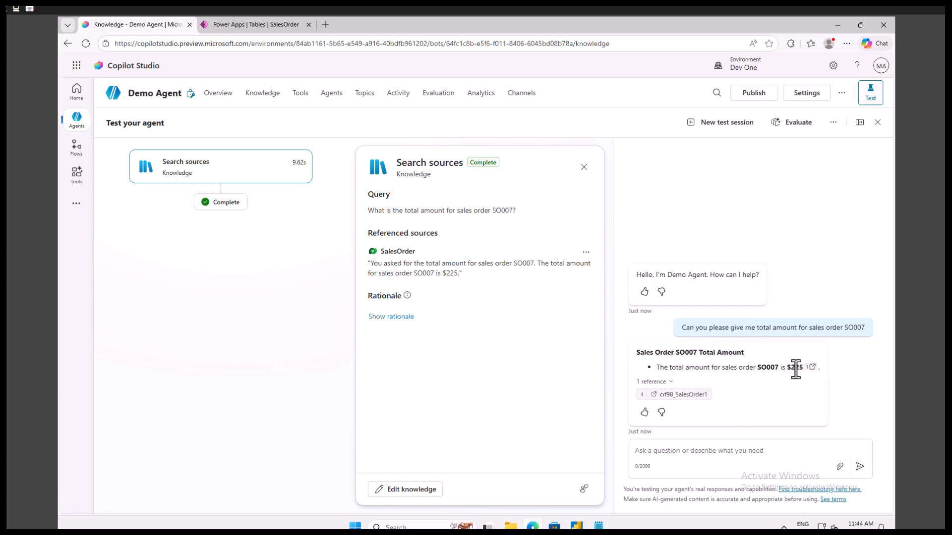
Compare the agent's answer with the order's total amount in the Power Apps SalesOrder table, closing the table's properties
{"action": "left_click", "coordinate": [284, 25]}
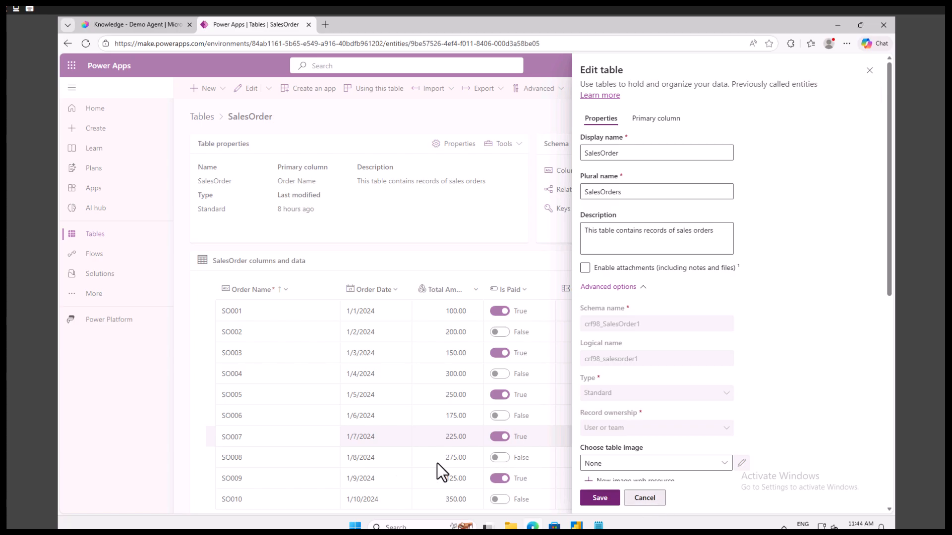
{"action": "left_click", "coordinate": [483, 469]}
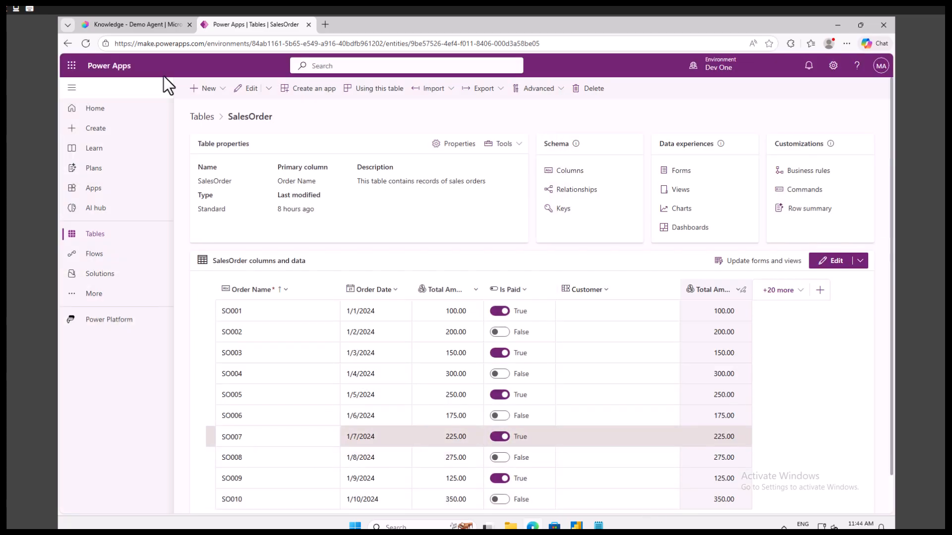
{"action": "left_click", "coordinate": [129, 26]}
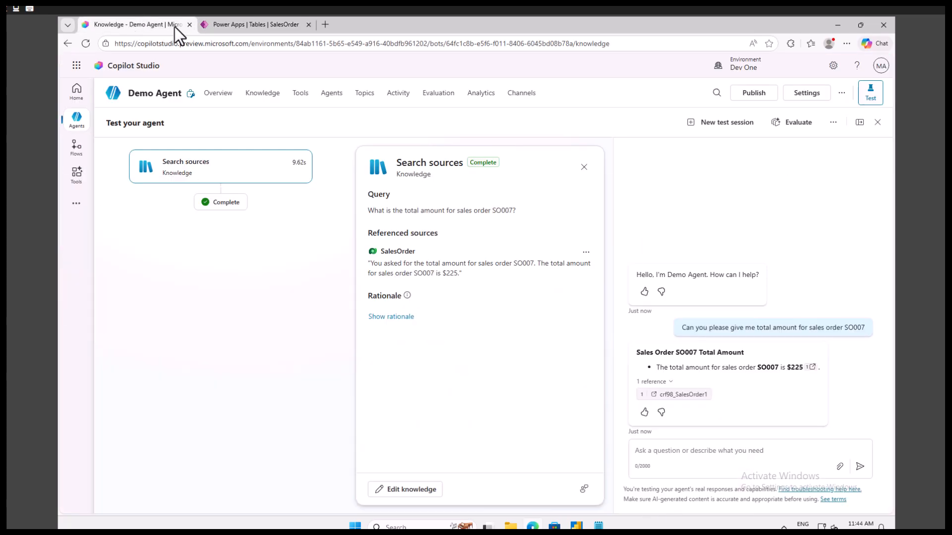
{"action": "left_click", "coordinate": [258, 25]}
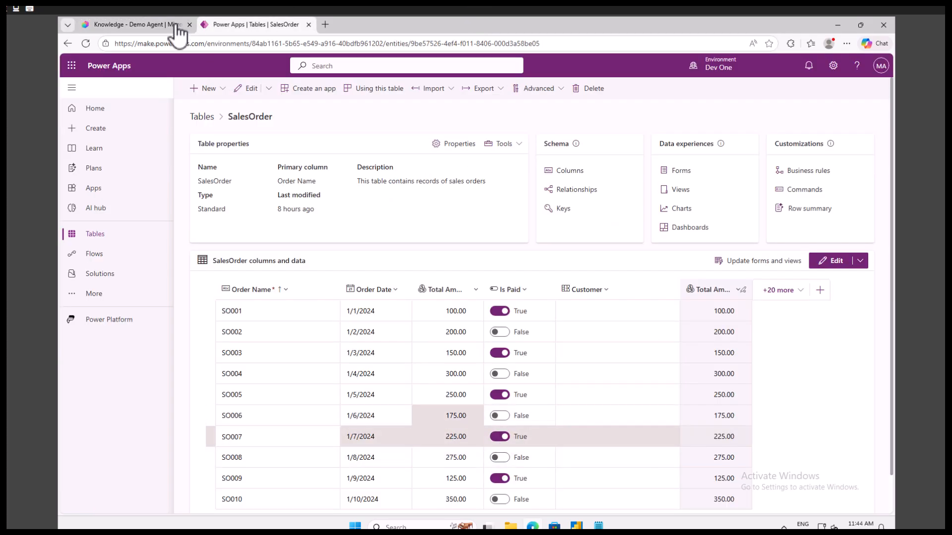
{"action": "left_click", "coordinate": [153, 24]}
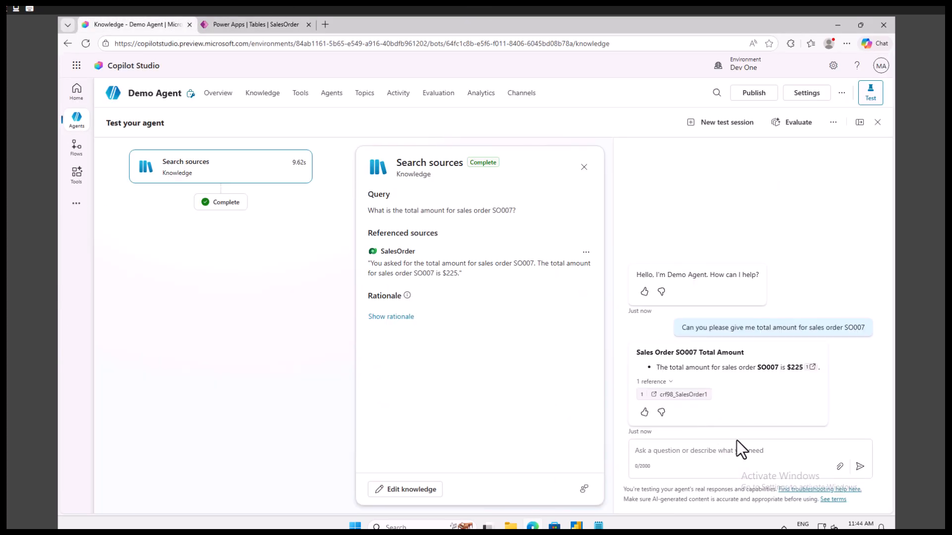
Open the crf98_SalesOrder1 reference cited in the agent's reply and view the Active SalesOrders records it links to
{"action": "left_click", "coordinate": [671, 396]}
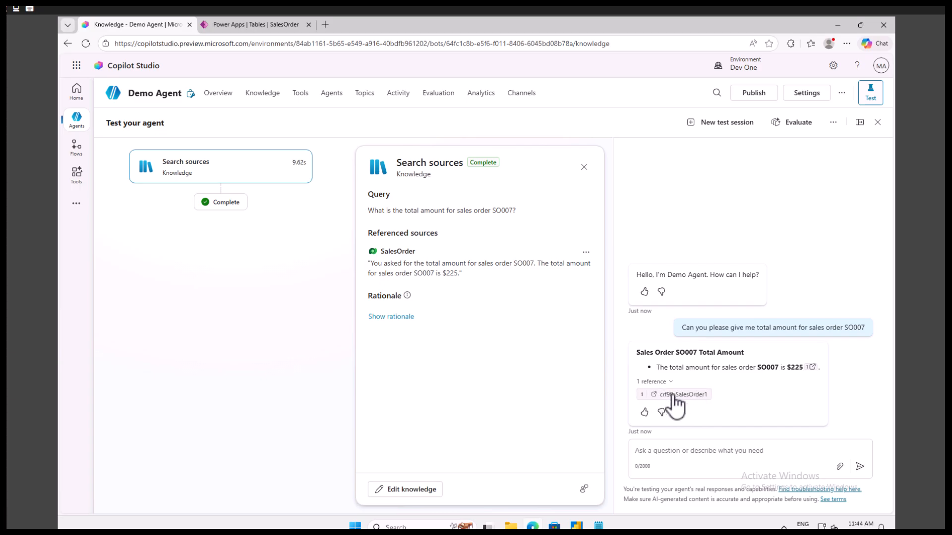
{"action": "left_click", "coordinate": [132, 24]}
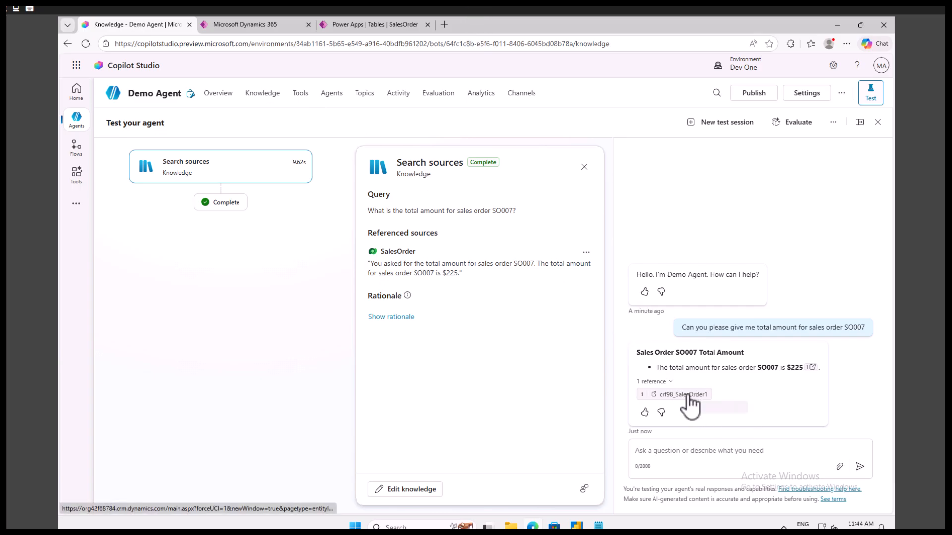
{"action": "left_click", "coordinate": [257, 24]}
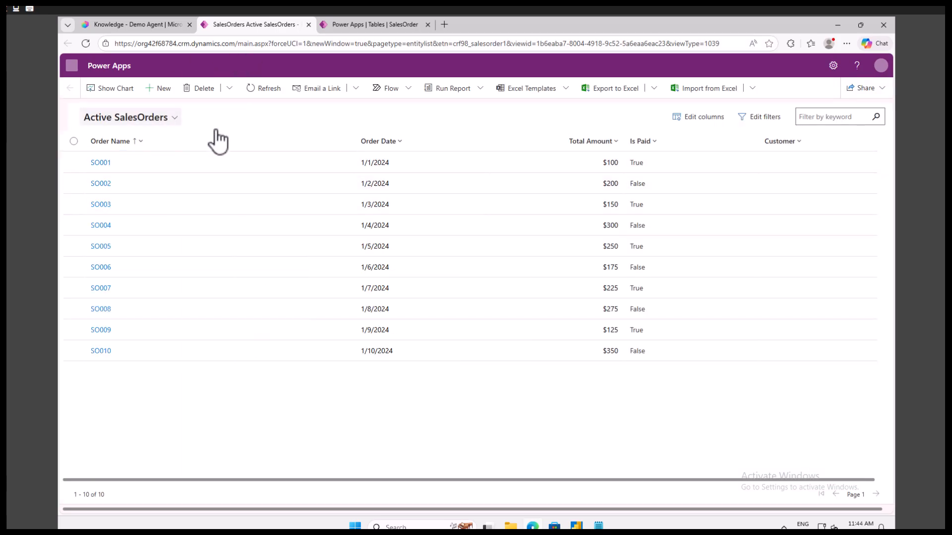
Return to the Demo Agent in Copilot Studio and open the SalesOrder knowledge source's details
{"action": "left_click", "coordinate": [128, 26]}
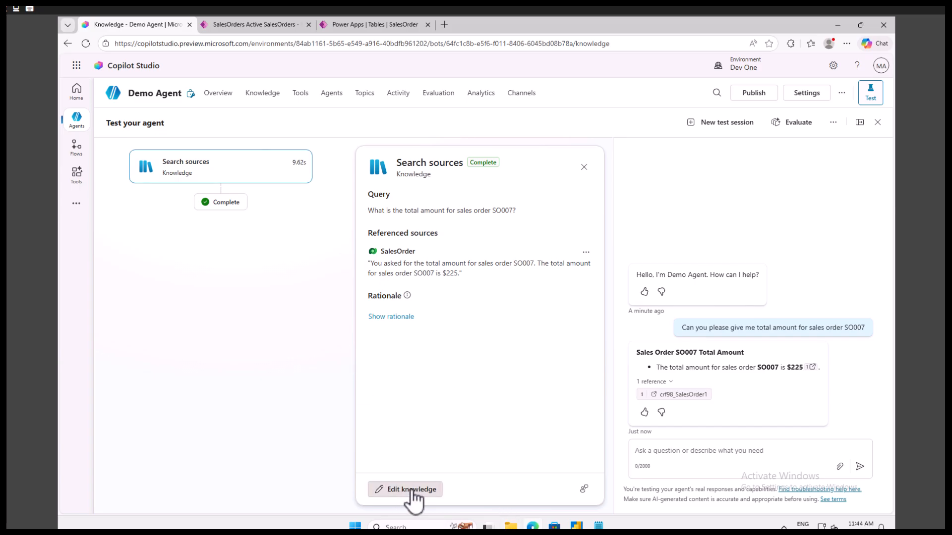
{"action": "left_click", "coordinate": [222, 194]}
{"action": "left_click", "coordinate": [237, 221]}
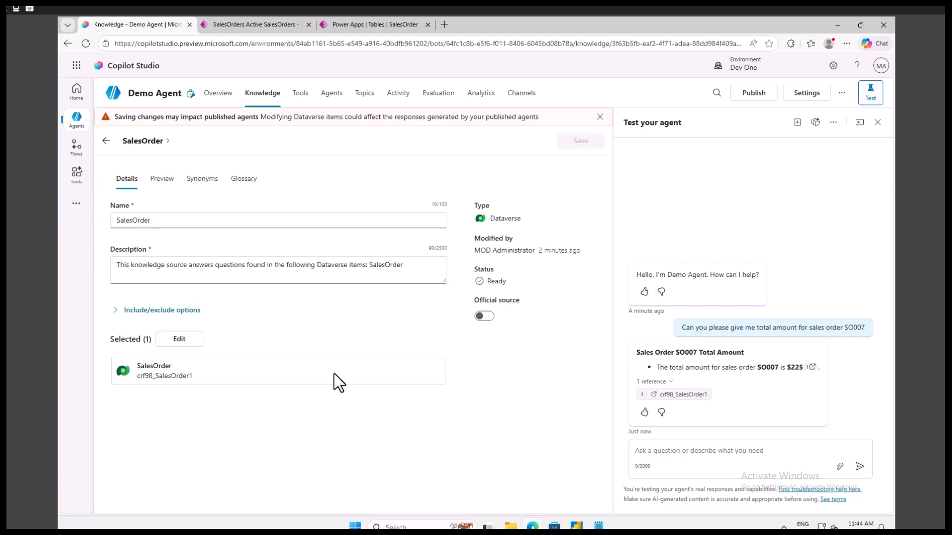
{"action": "left_click", "coordinate": [176, 339]}
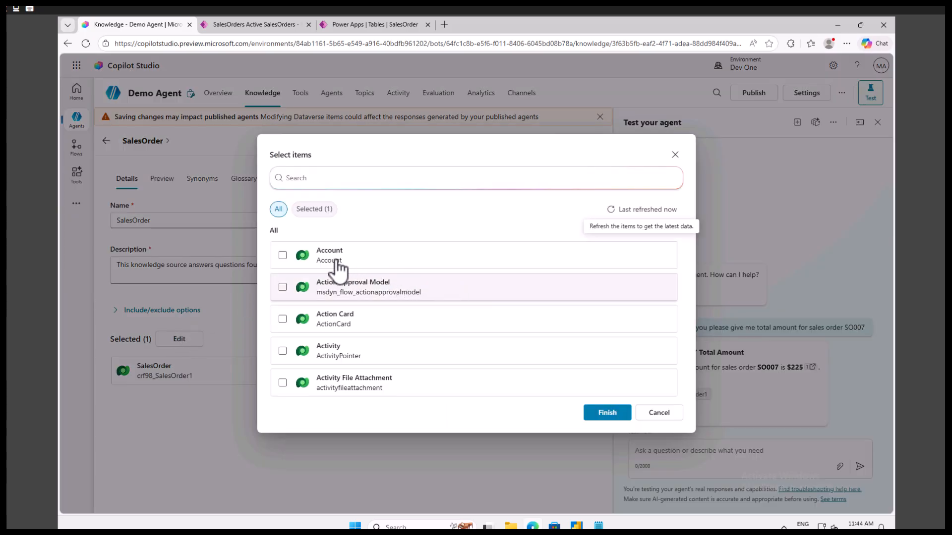
{"action": "left_click", "coordinate": [283, 260]}
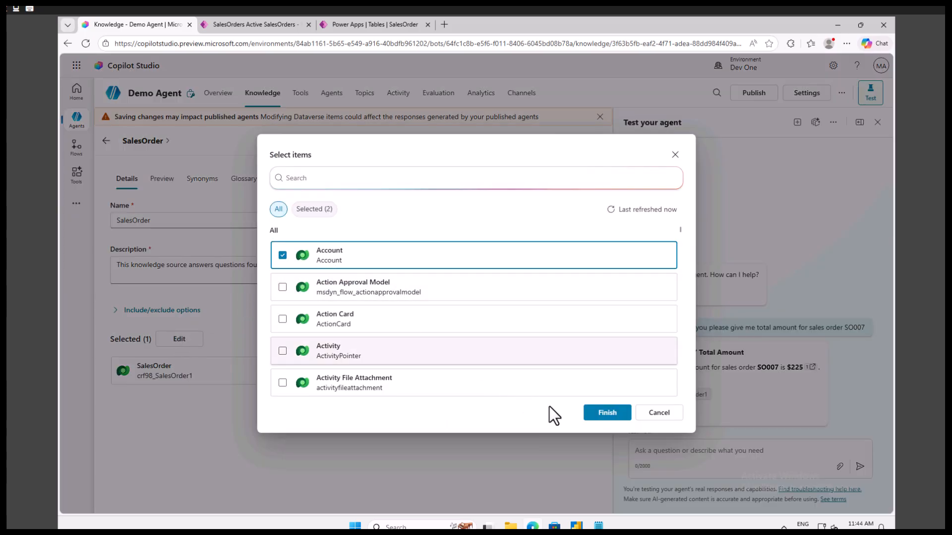
{"action": "left_click", "coordinate": [648, 415]}
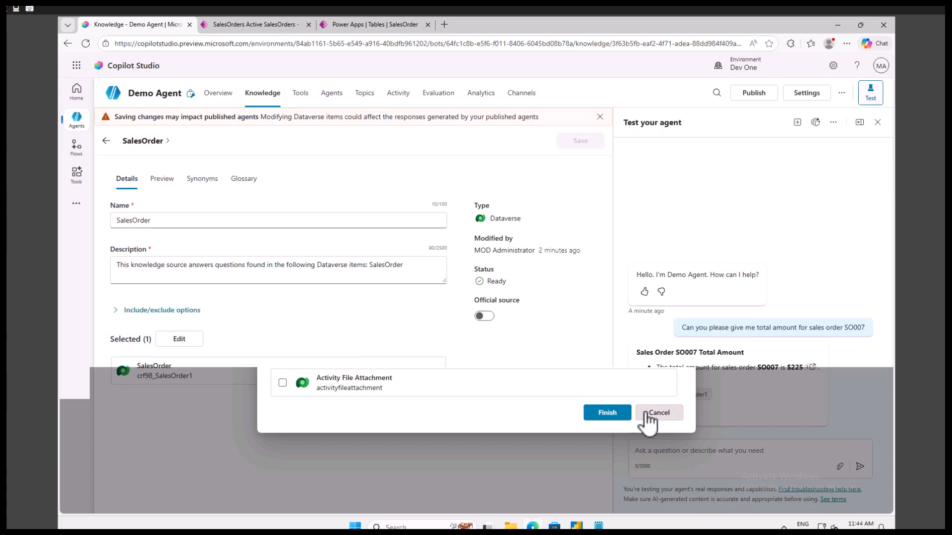
Review the SalesOrder source's include/exclude options and data preview, and look through its columns' synonym and description settings
{"action": "left_click", "coordinate": [117, 311]}
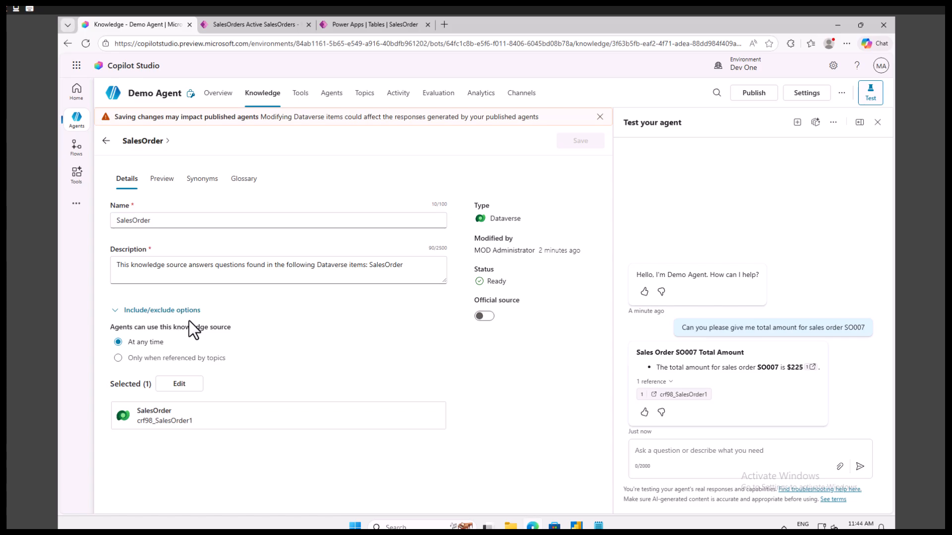
{"action": "left_click", "coordinate": [162, 180]}
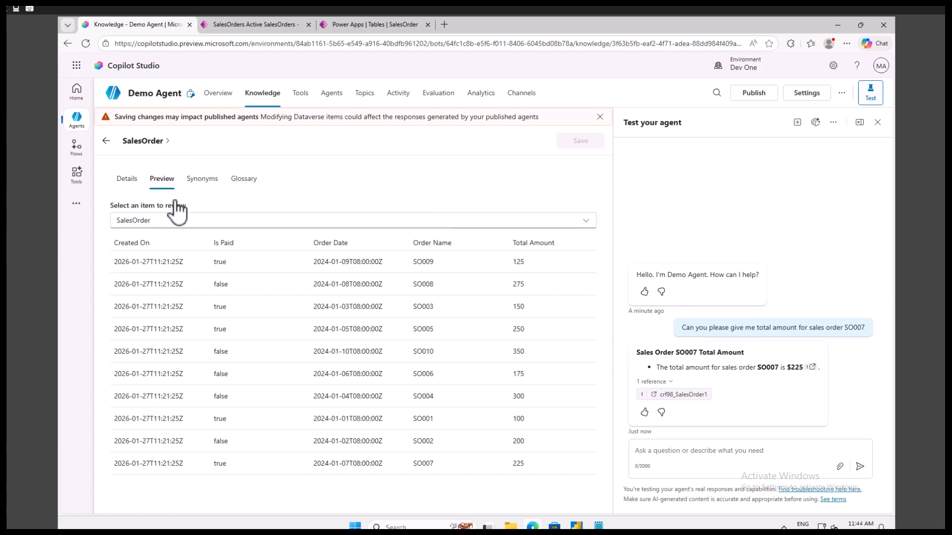
{"action": "left_click", "coordinate": [202, 179]}
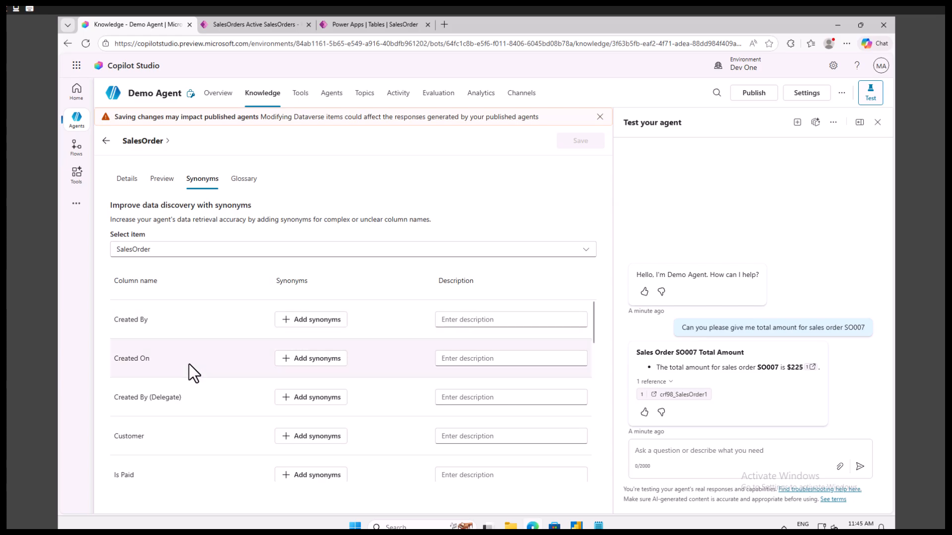
{"action": "scroll", "coordinate": [189, 367], "scroll_direction": "down", "scroll_amount": 2}
{"action": "scroll", "coordinate": [221, 433], "scroll_direction": "down", "scroll_amount": 10}
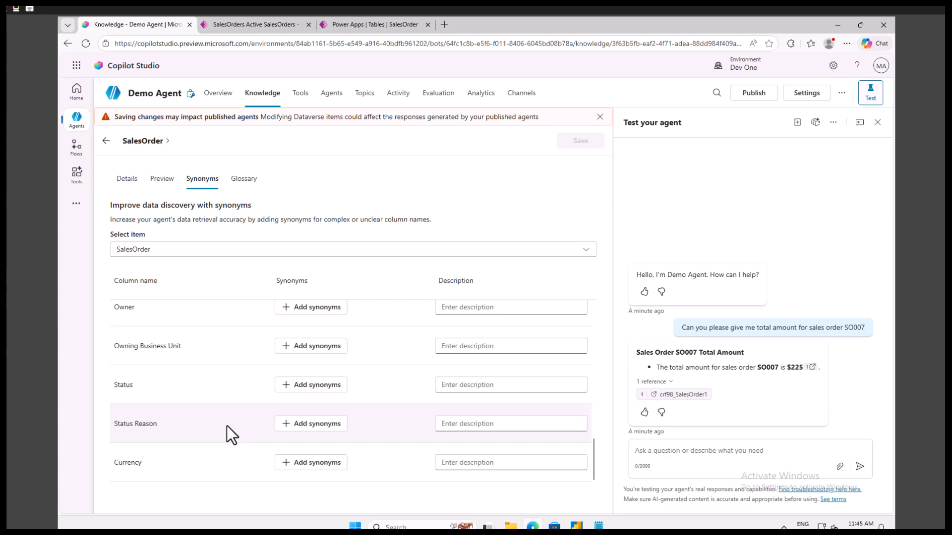
{"action": "scroll", "coordinate": [226, 423], "scroll_direction": "up", "scroll_amount": 5}
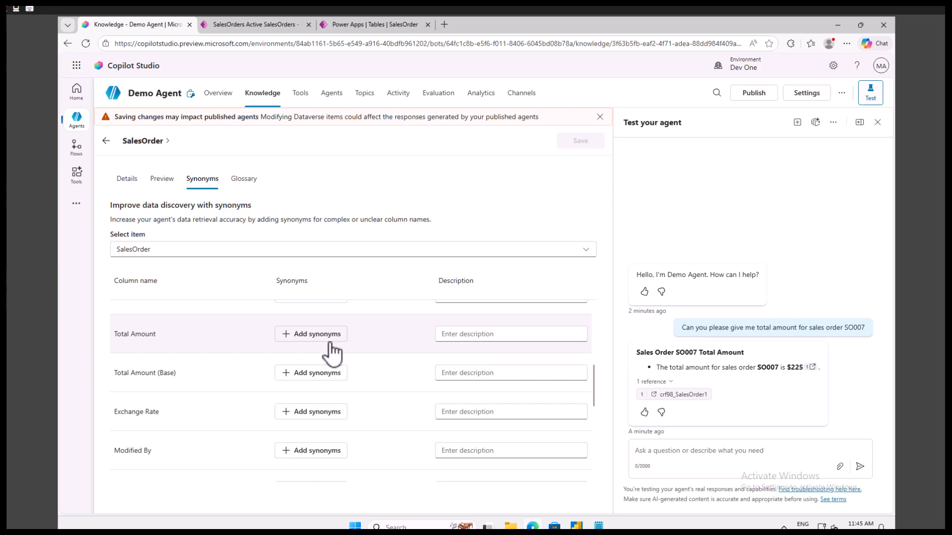
{"action": "scroll", "coordinate": [293, 377], "scroll_direction": "up", "scroll_amount": 3}
{"action": "scroll", "coordinate": [299, 380], "scroll_direction": "up", "scroll_amount": 3}
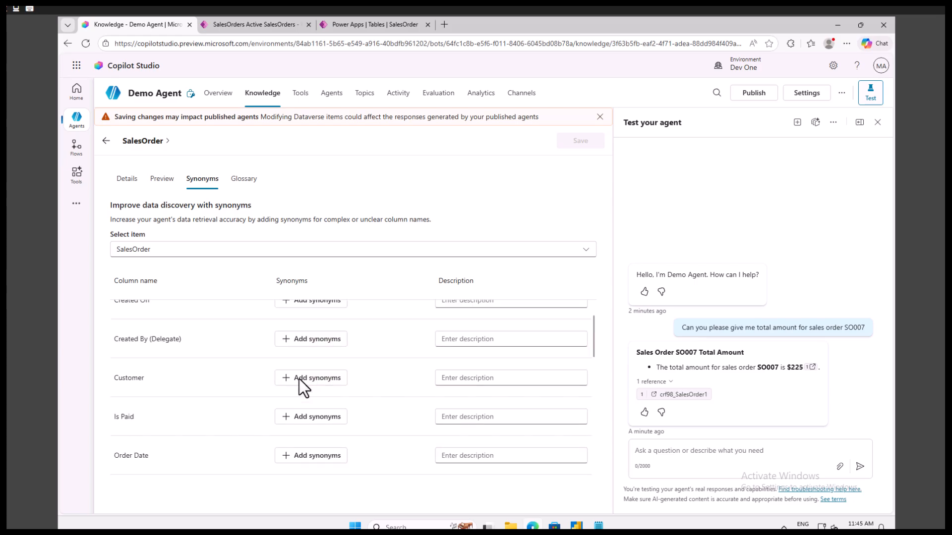
{"action": "scroll", "coordinate": [299, 403], "scroll_direction": "up", "scroll_amount": 2}
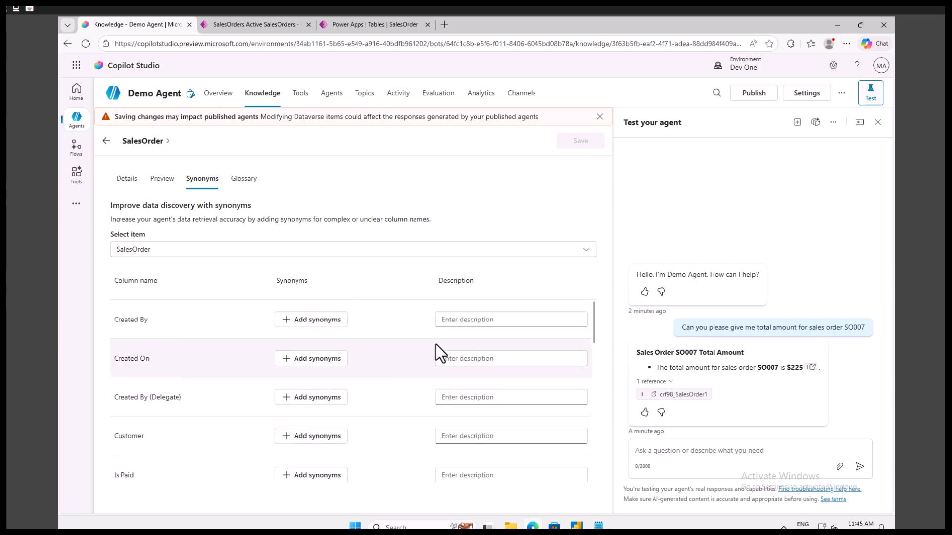
{"action": "left_click", "coordinate": [489, 321]}
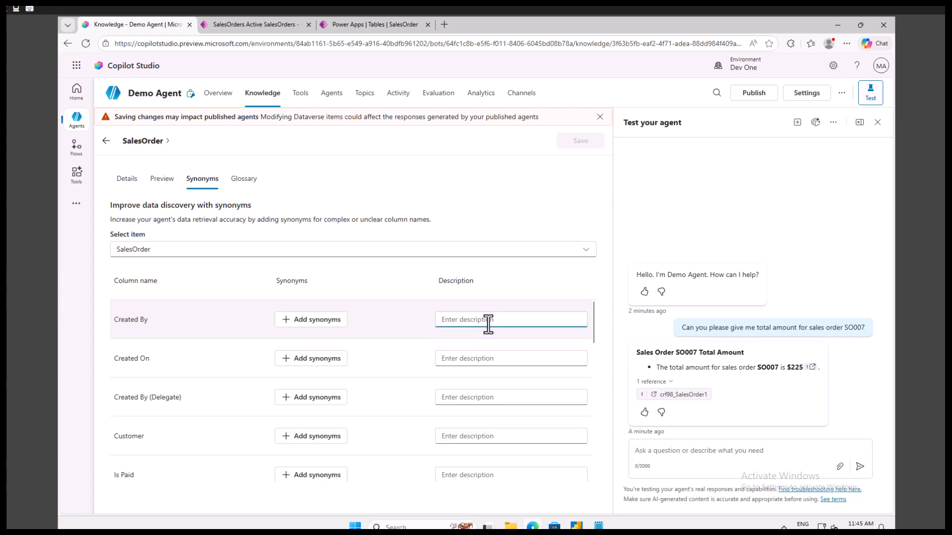